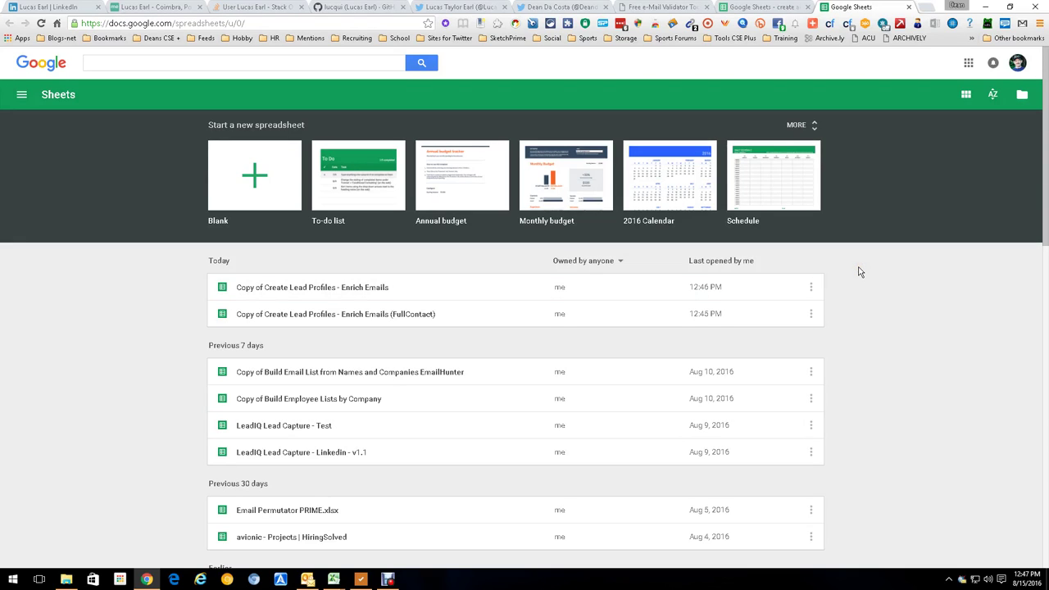
# Close the GitHub, Twitter, Stack Overflow and about.me tabs and return to the LinkedIn profile.
pyautogui.click(312, 6)
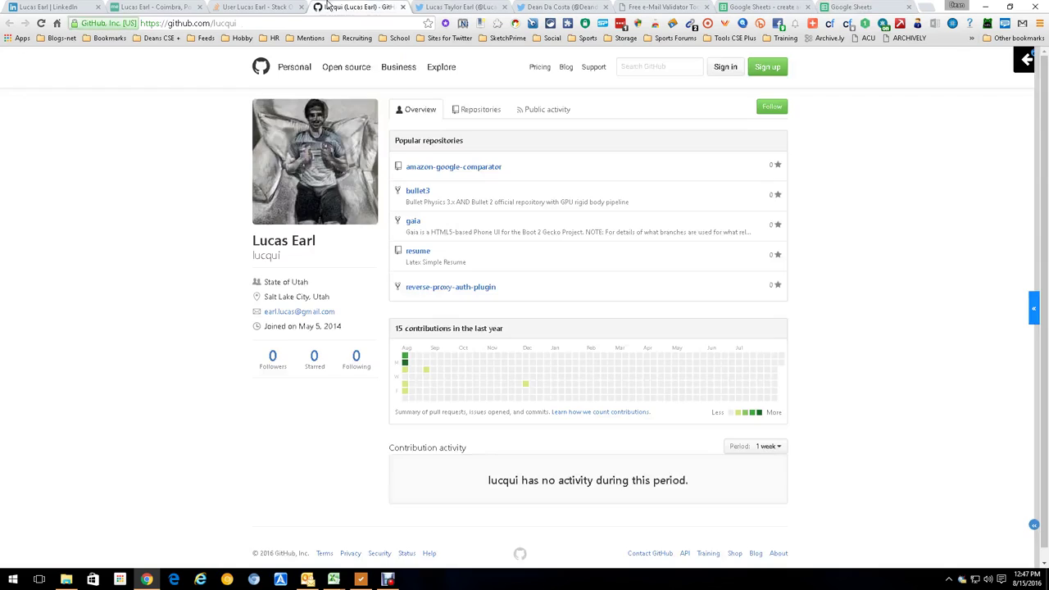
pyautogui.click(401, 6)
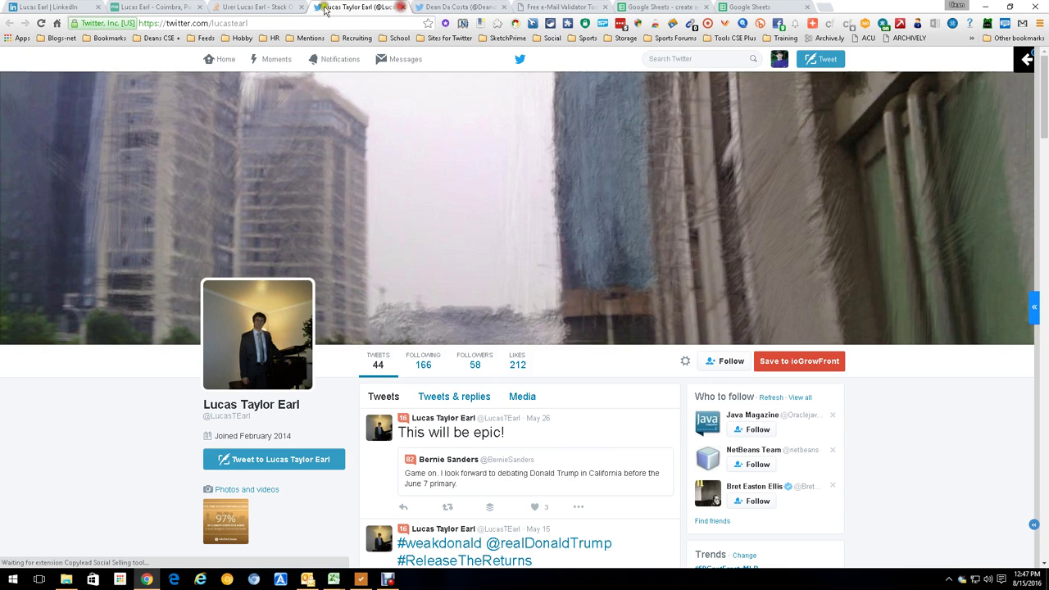
pyautogui.click(402, 6)
pyautogui.click(308, 6)
pyautogui.click(301, 6)
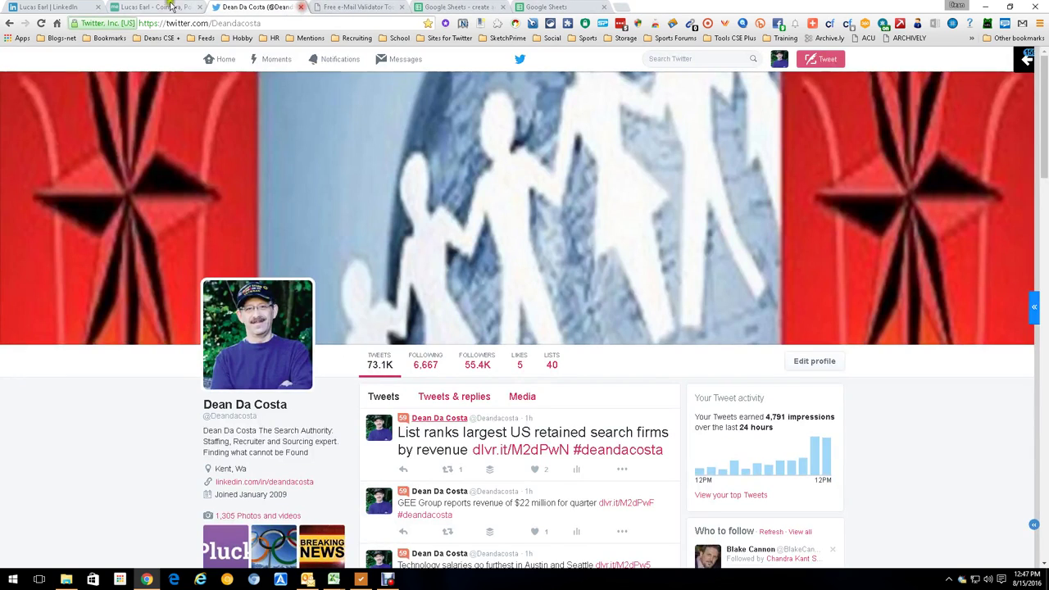
pyautogui.click(169, 7)
pyautogui.click(200, 7)
pyautogui.click(50, 7)
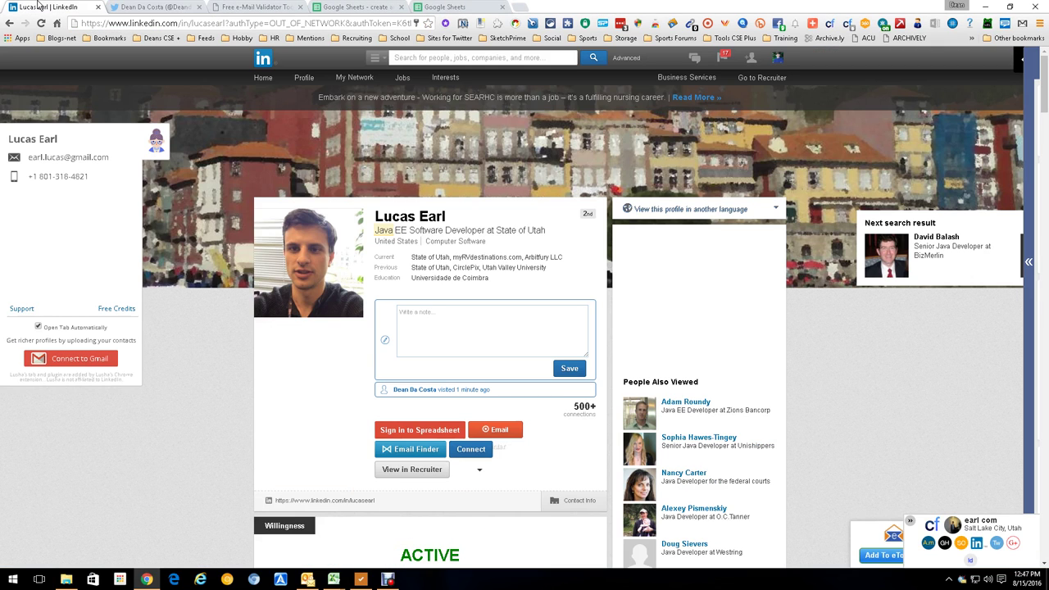
# Collapse the Lusha panel, then check the candidate's email in the Prophet sidebar and close it.
pyautogui.click(165, 126)
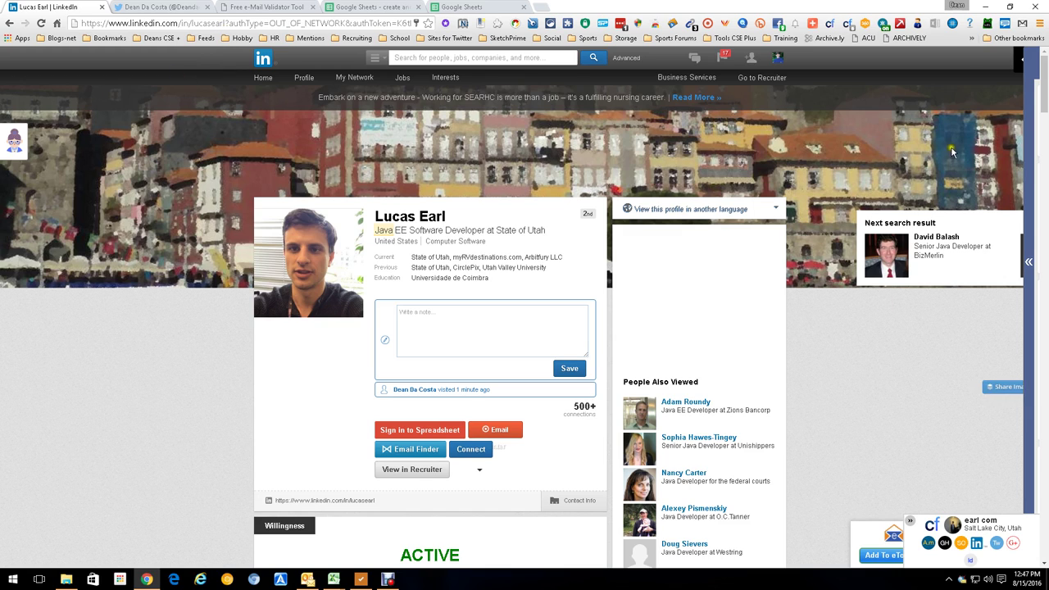
pyautogui.click(1017, 61)
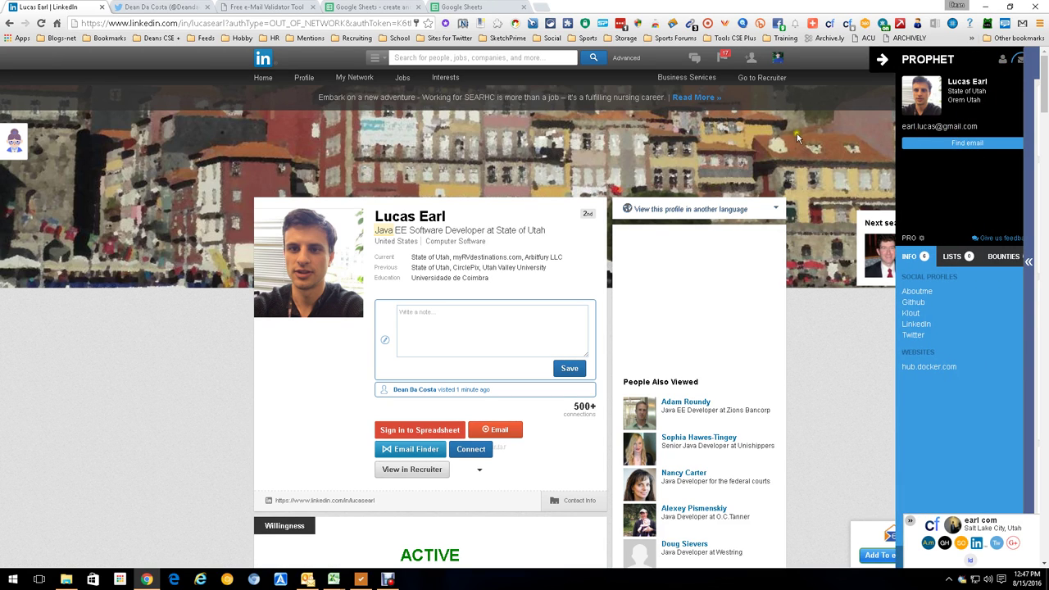
pyautogui.click(882, 59)
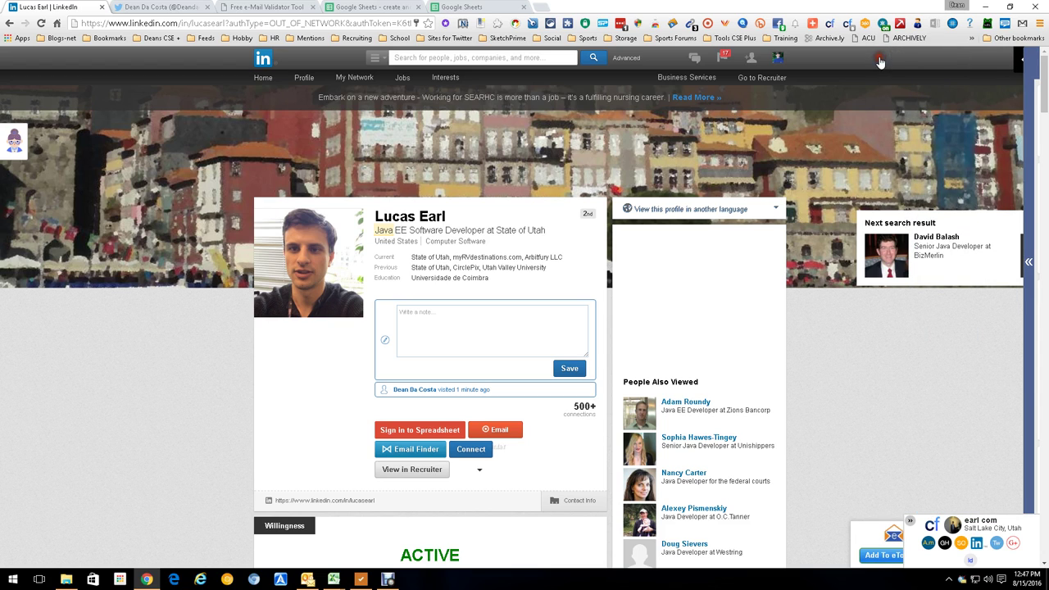
# Copy the gmail.com addresses in D2:D12 of the Email Permutator workbook's Big Common personnel sheet.
pyautogui.moveTo(448, 217); pyautogui.dragTo(387, 215)
pyautogui.click(333, 580)
pyautogui.click(508, 536)
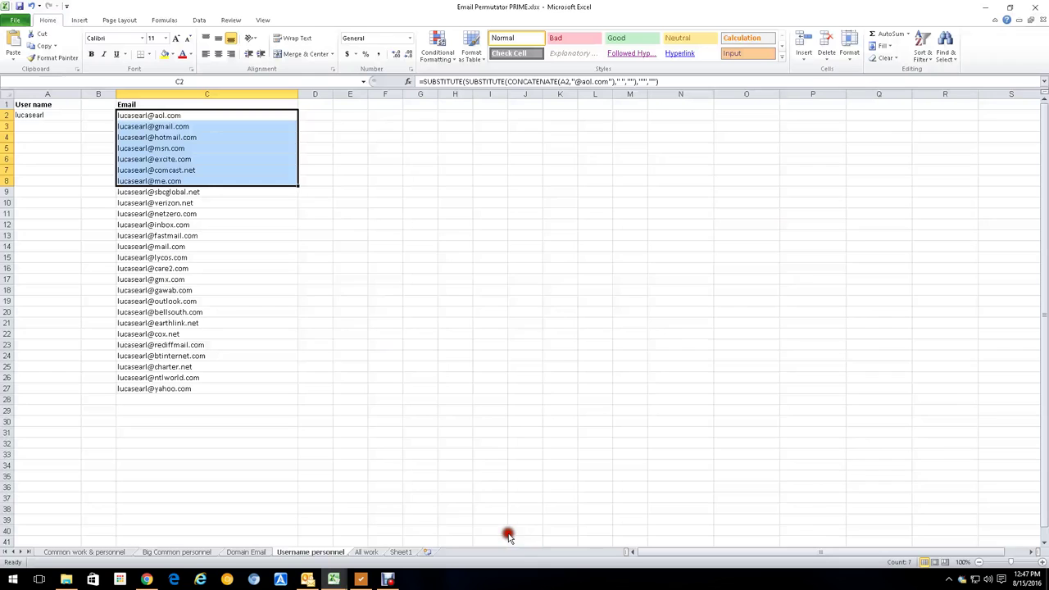
pyautogui.click(177, 553)
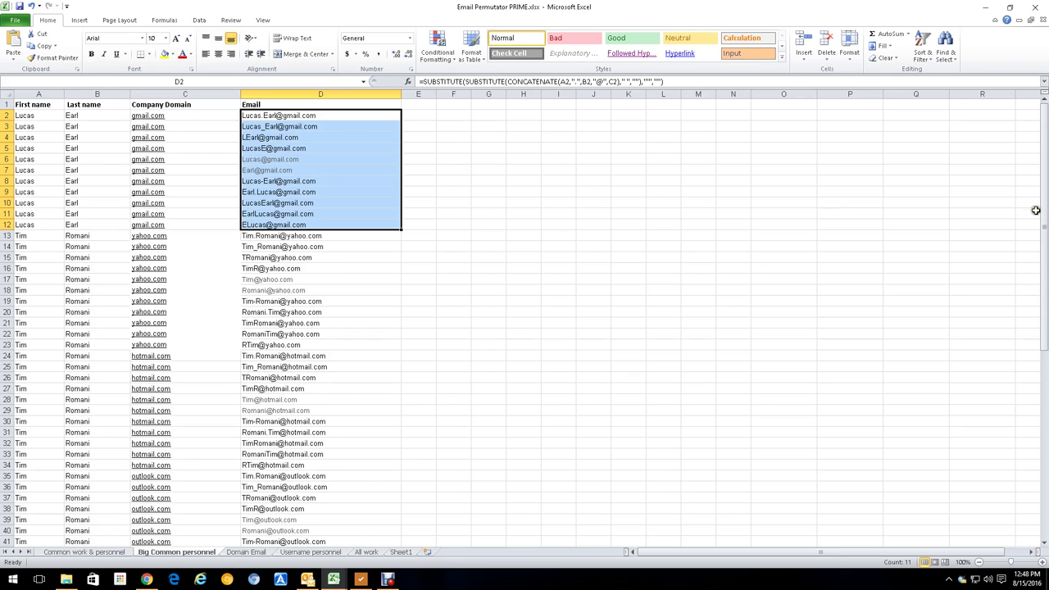
pyautogui.moveTo(1041, 215); pyautogui.dragTo(1042, 218)
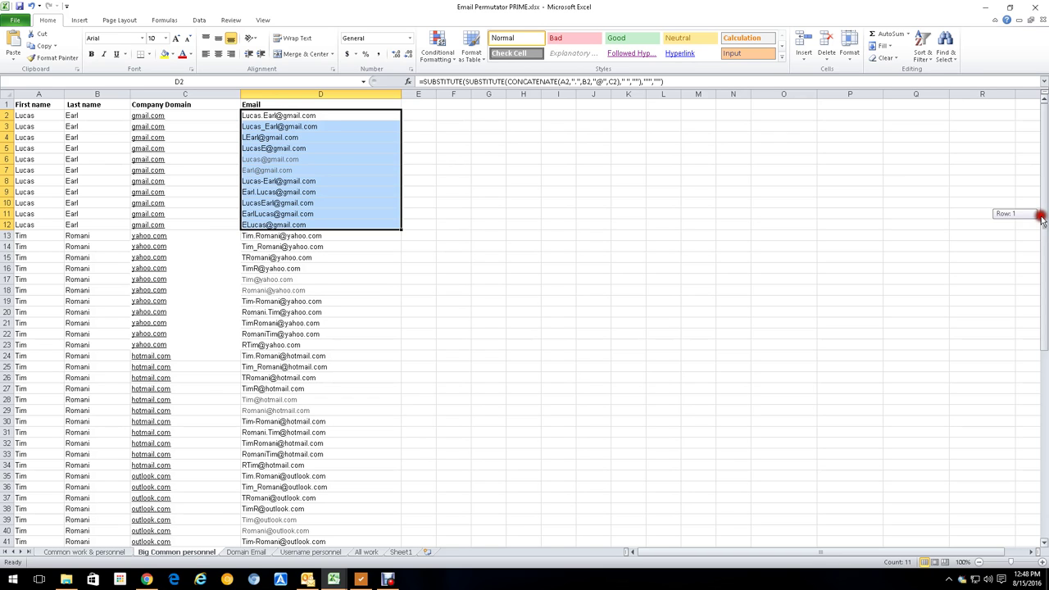
pyautogui.moveTo(1041, 219); pyautogui.dragTo(1030, 188)
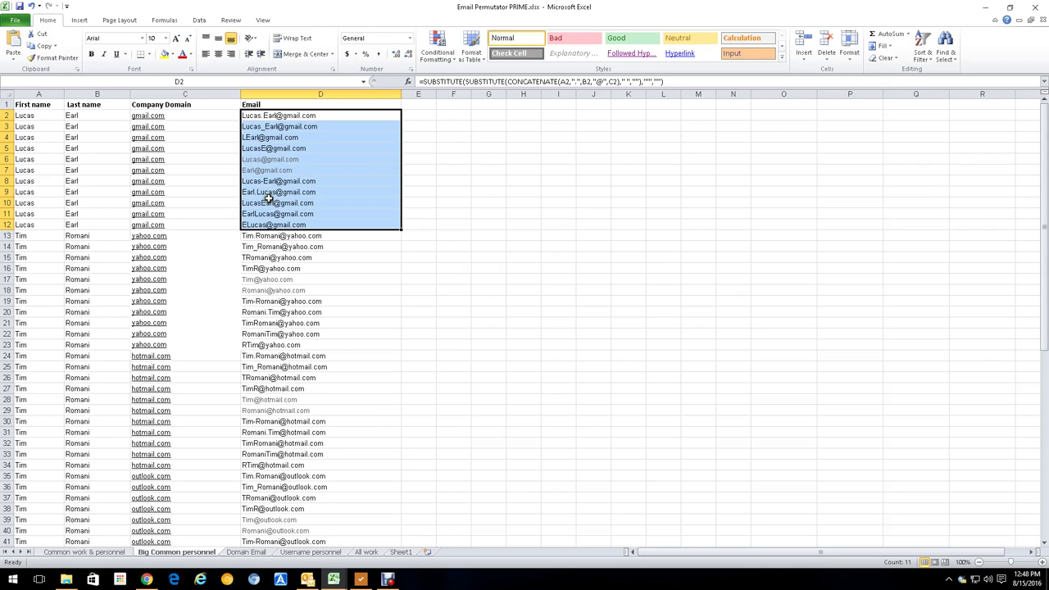
pyautogui.rightClick(293, 139)
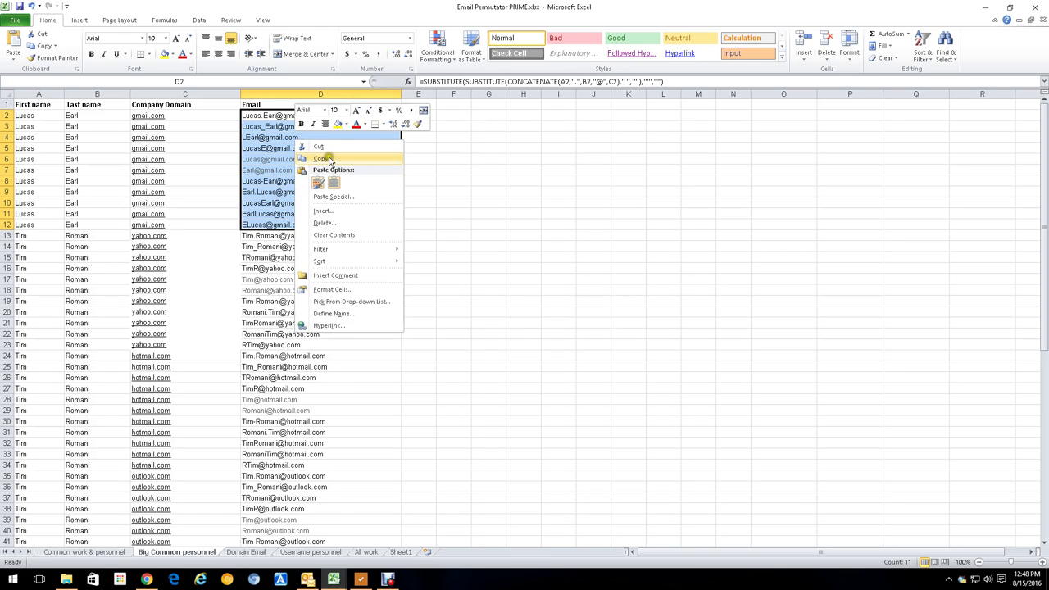
pyautogui.click(328, 159)
# Paste the copied permutations into a new Verify Email Addresses batch on e-mailvalidator.com.
pyautogui.click(146, 580)
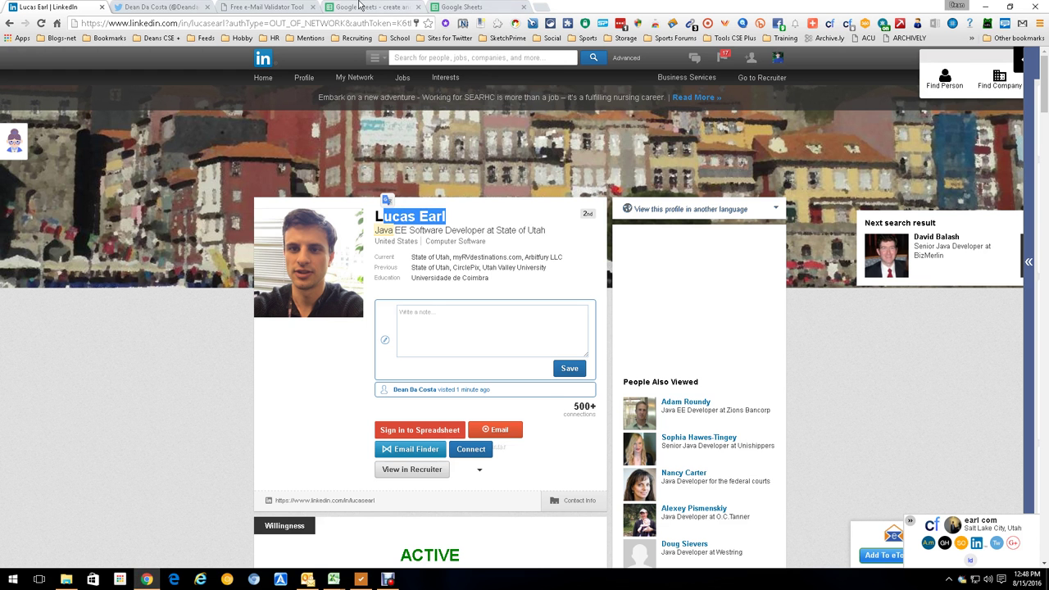
pyautogui.click(290, 7)
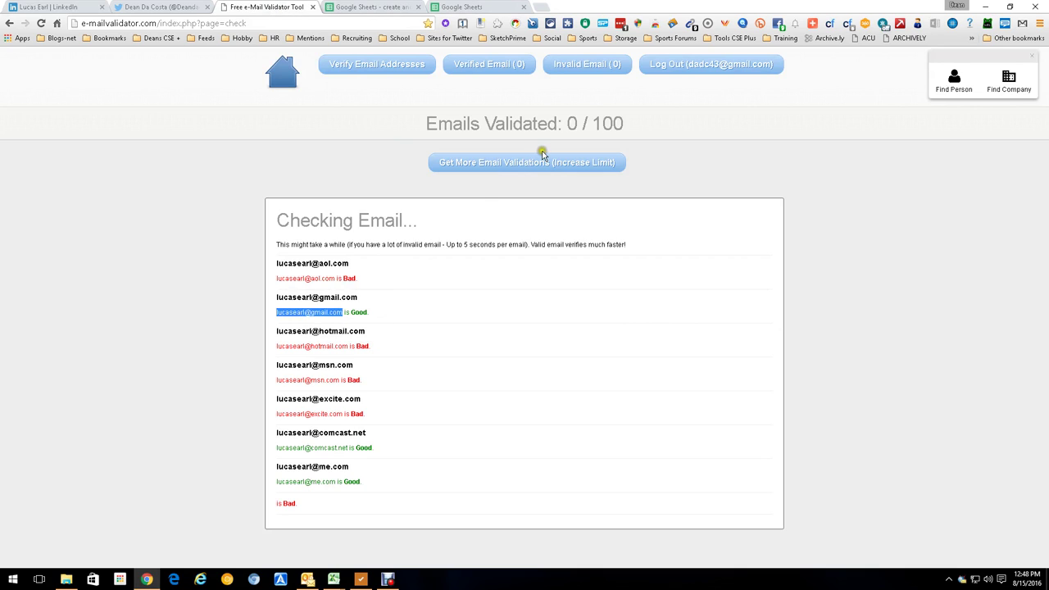
pyautogui.click(401, 64)
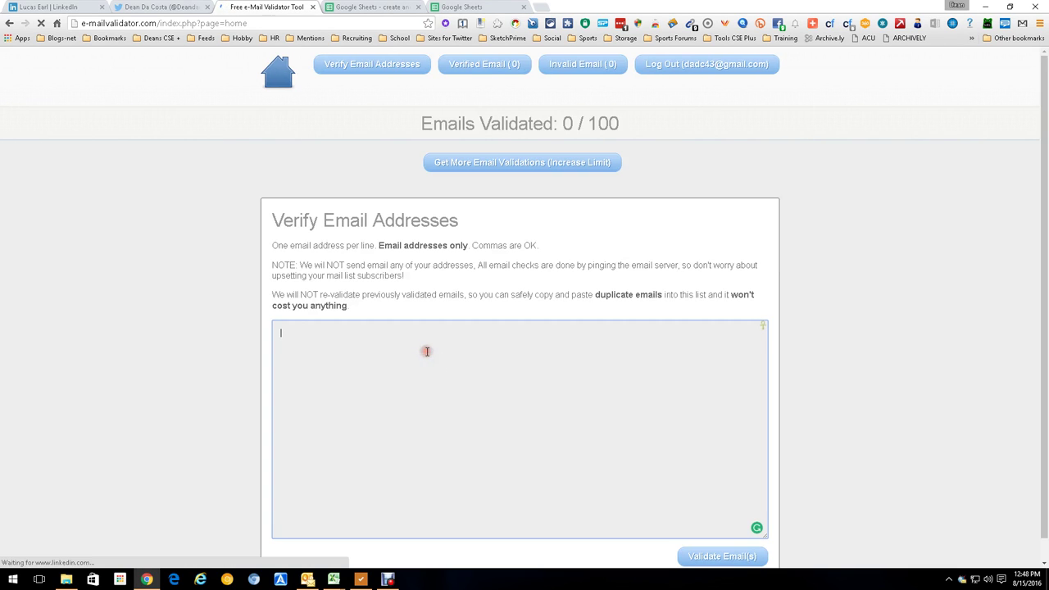
pyautogui.hotkey('ctrl', 'v')
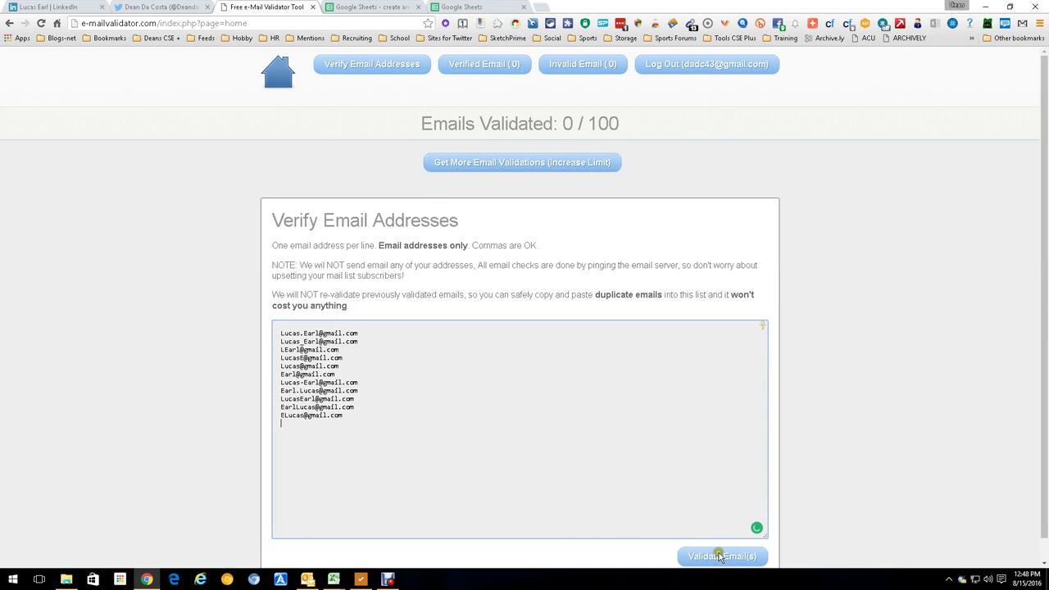
# Run Validate Email(s) on the pasted addresses and select one marked Good.
pyautogui.click(720, 556)
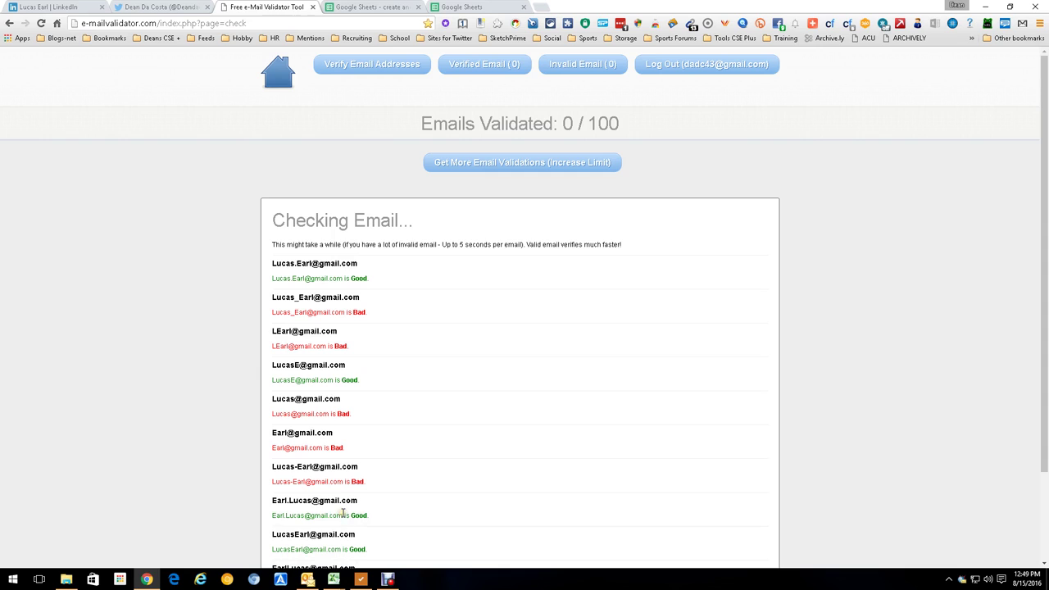
pyautogui.moveTo(342, 514); pyautogui.dragTo(272, 516)
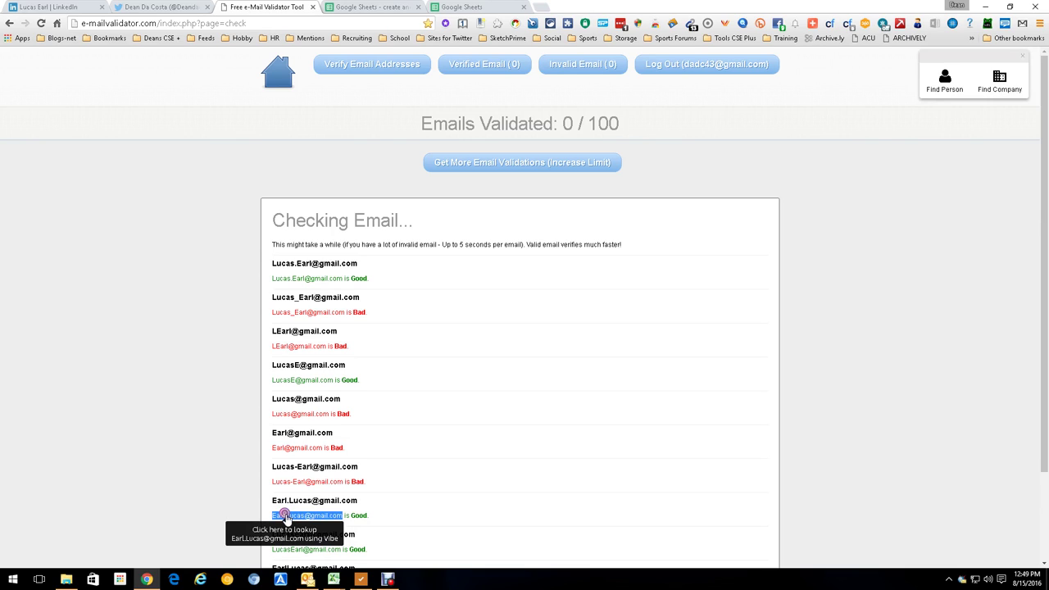
# Look up the Good address in Vibe, expand its other social accounts and compare with LinkedIn.
pyautogui.click(285, 518)
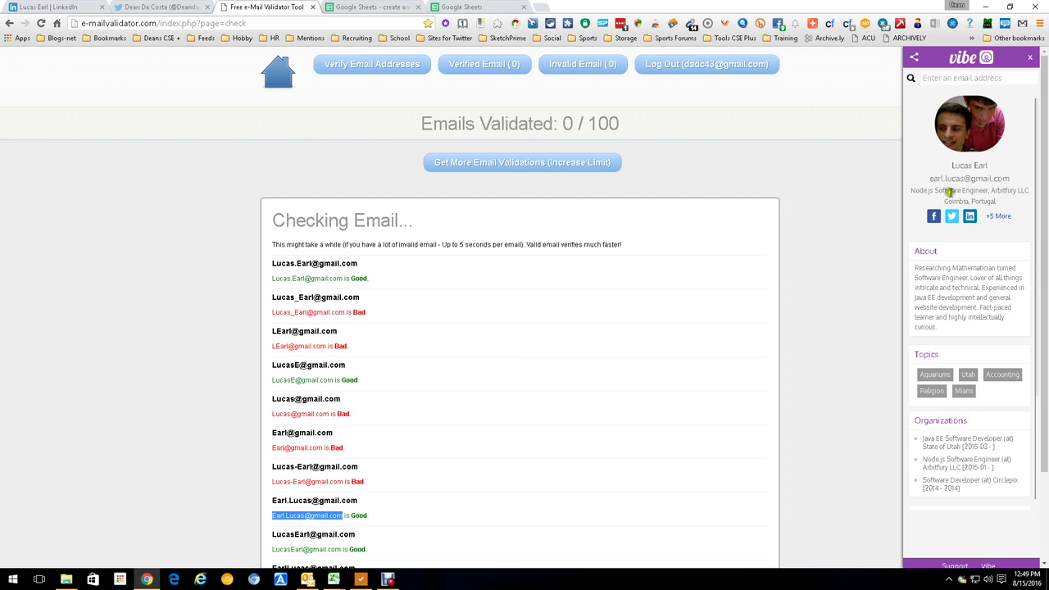
pyautogui.click(1004, 205)
pyautogui.click(998, 215)
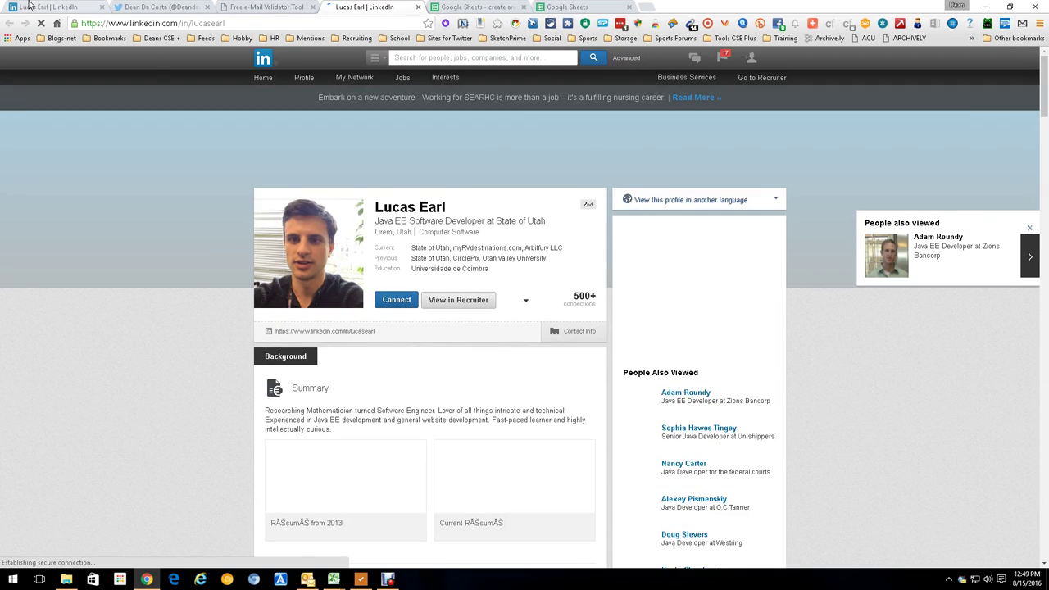
pyautogui.click(28, 6)
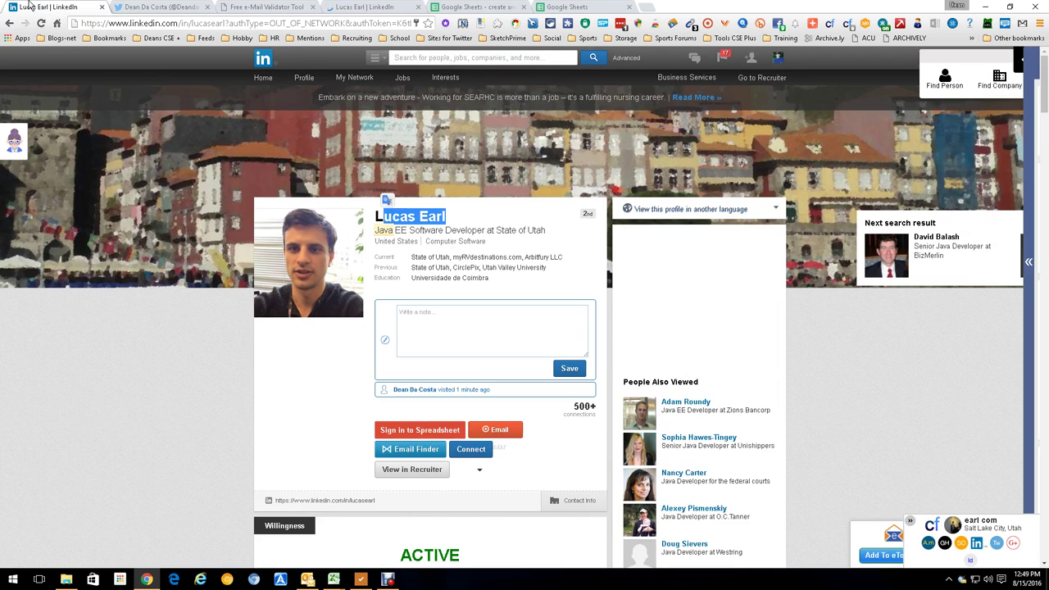
pyautogui.click(373, 6)
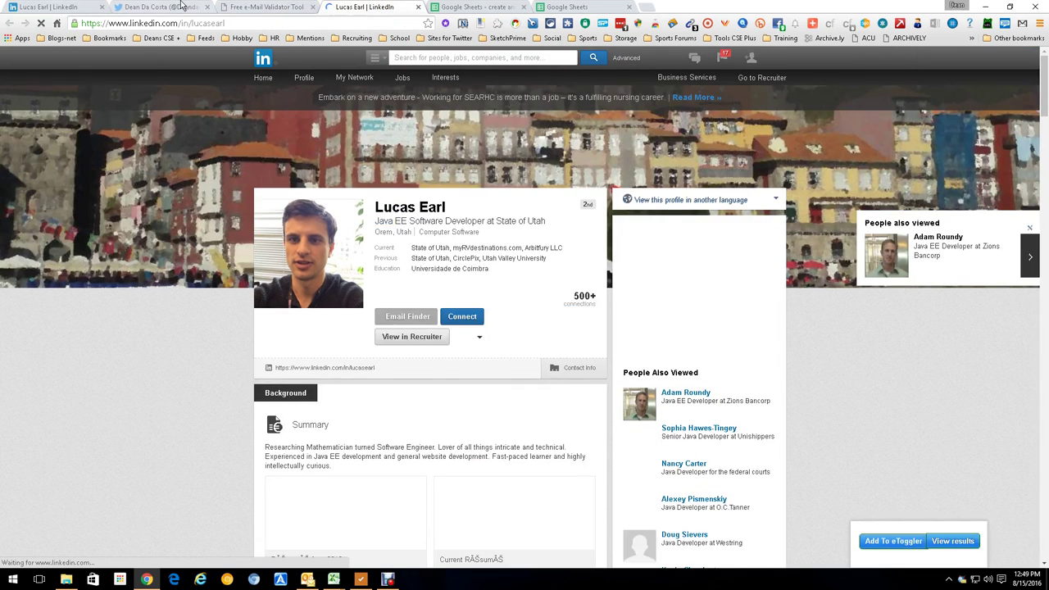
pyautogui.click(289, 6)
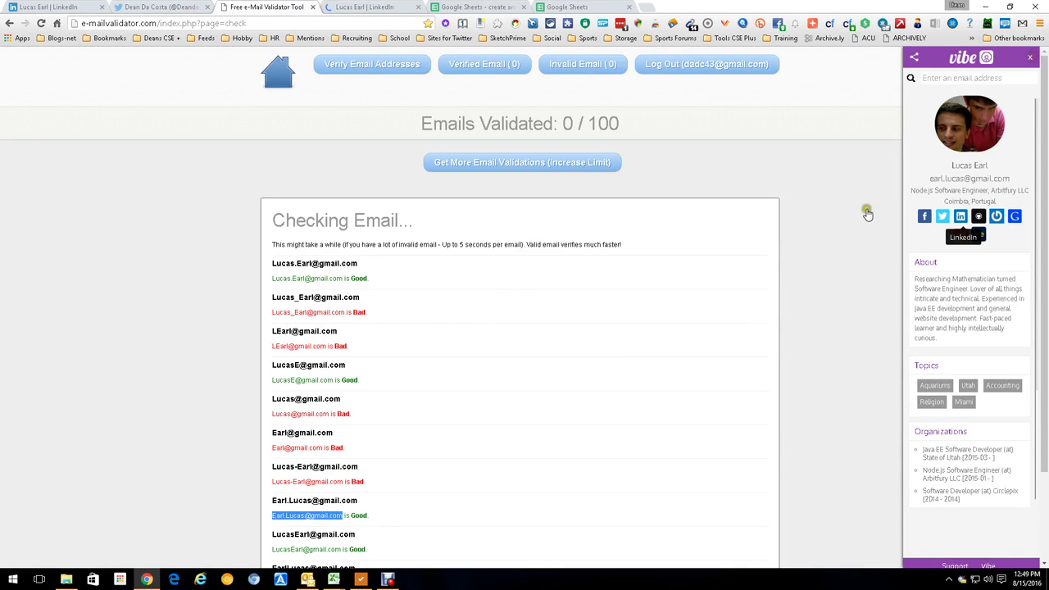
pyautogui.click(1031, 58)
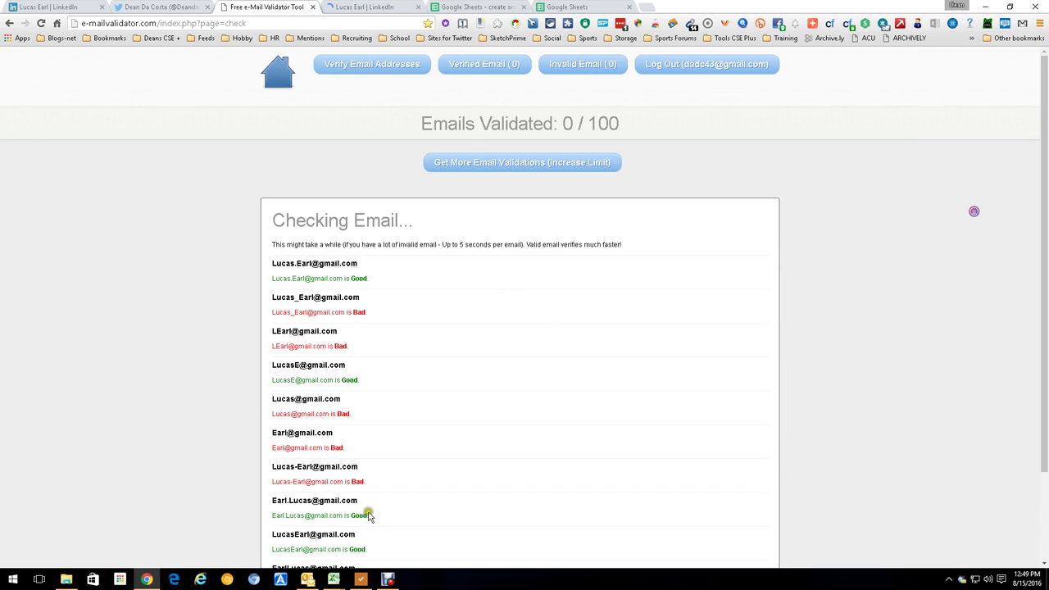
# Copy the full Good address and bring up the Google Sheets file list.
pyautogui.moveTo(271, 515); pyautogui.dragTo(315, 515)
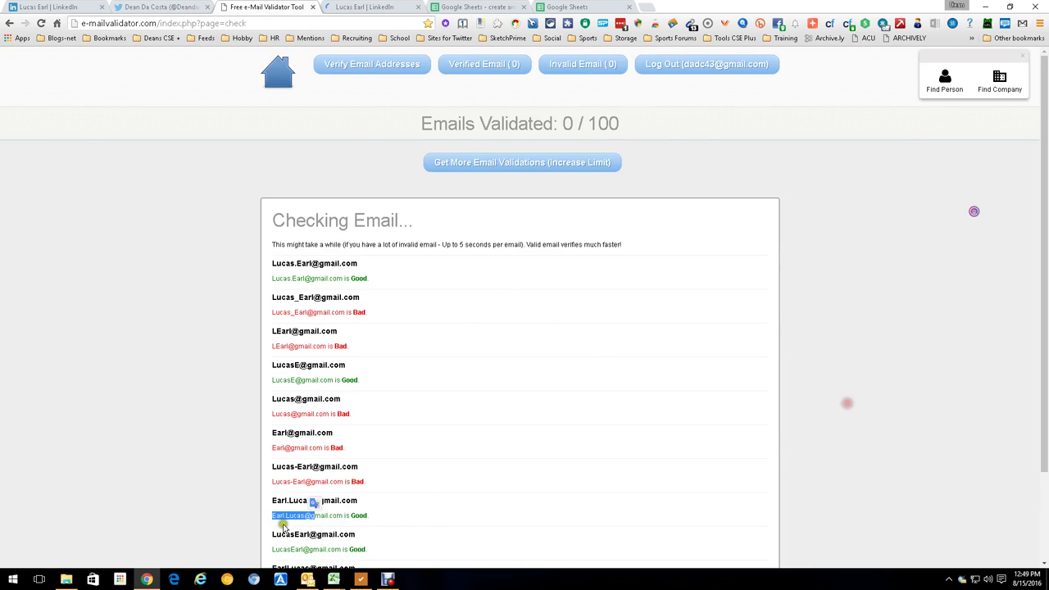
pyautogui.rightClick(258, 523)
pyautogui.click(271, 519)
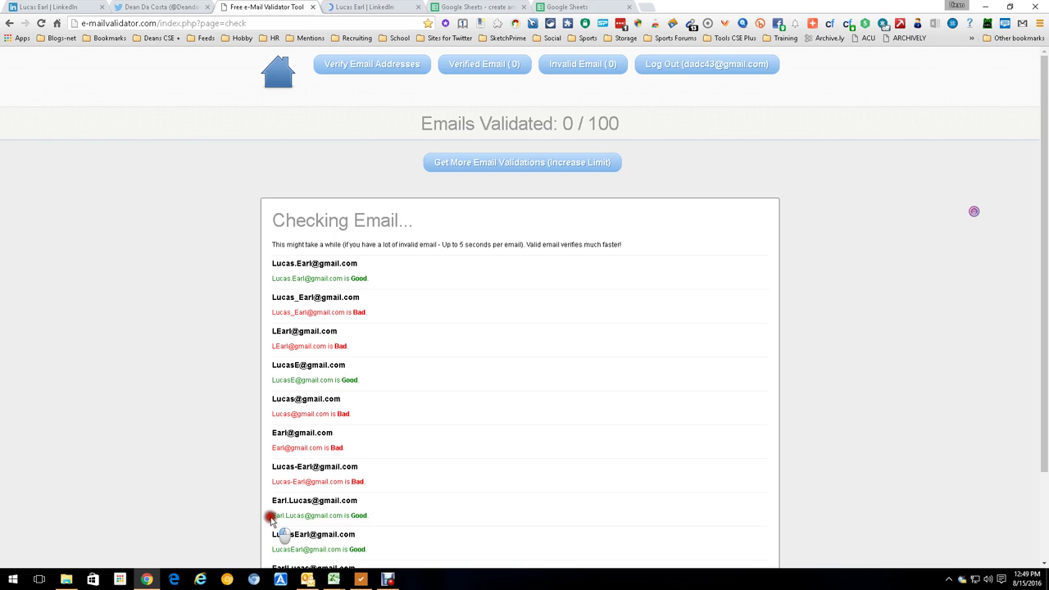
pyautogui.moveTo(270, 518); pyautogui.dragTo(344, 522)
pyautogui.hotkey('ctrl', 'c')
pyautogui.rightClick(331, 516)
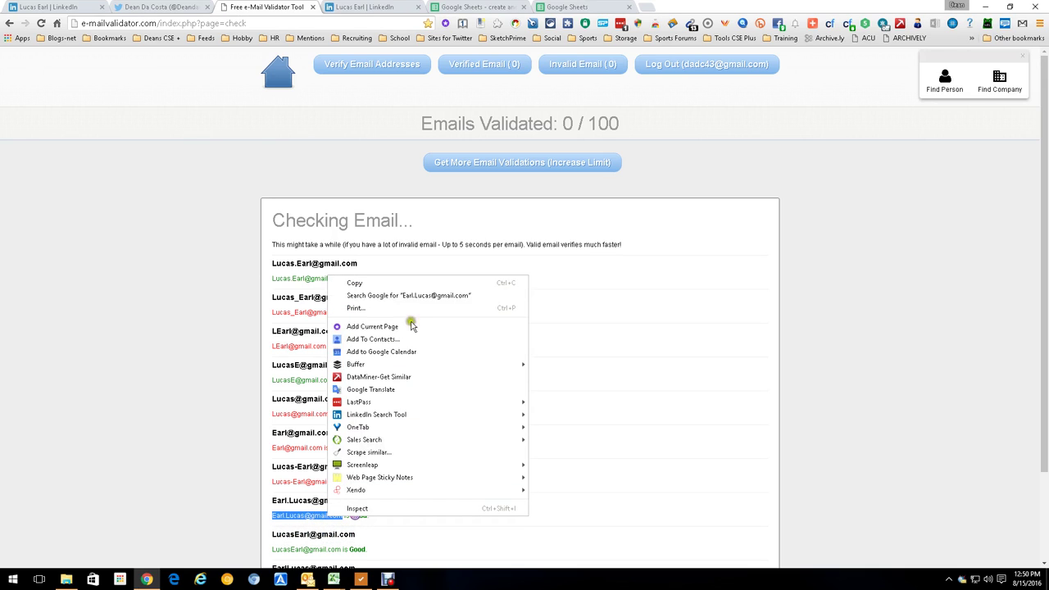
pyautogui.click(407, 283)
pyautogui.click(571, 5)
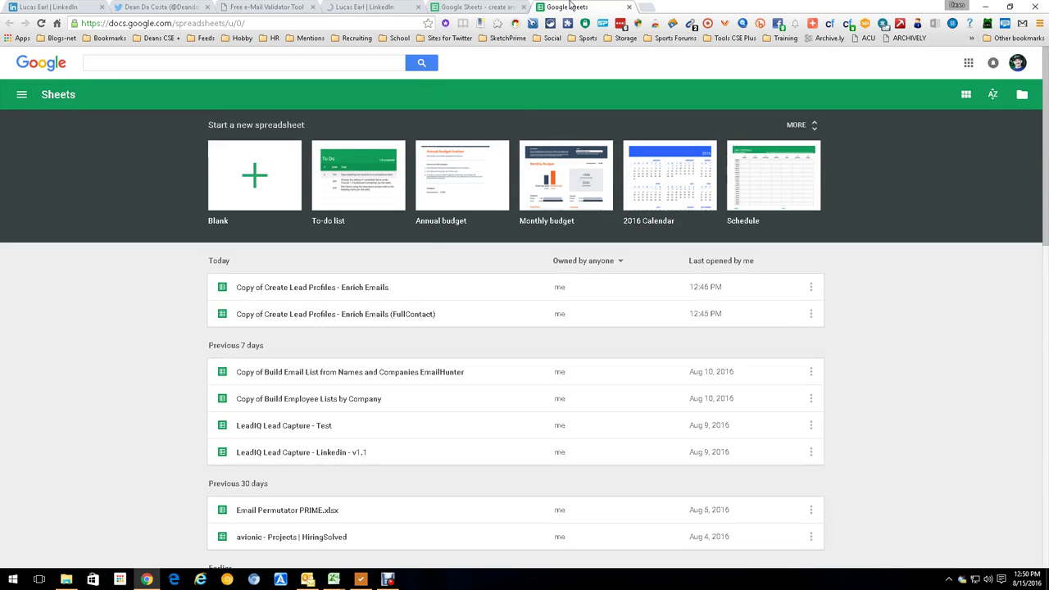
# Open the Copy of Create Lead Profiles - Enrich Emails spreadsheet and its Add-ons menu.
pyautogui.click(303, 288)
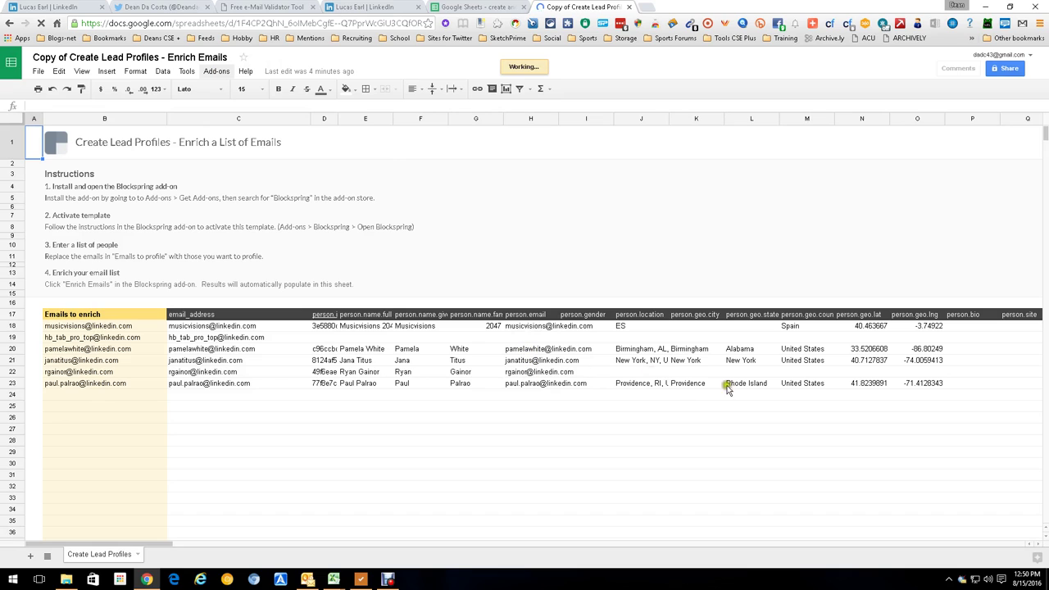
pyautogui.click(217, 72)
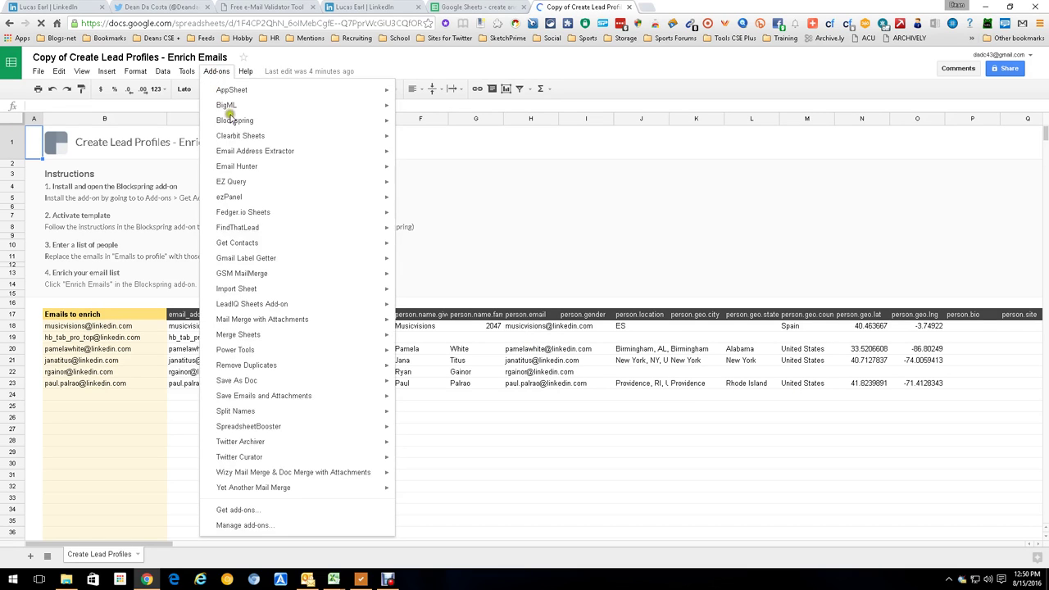
# Launch the Blockspring add-on and sign in with Blockspring from its sidebar.
pyautogui.moveTo(386, 122)
pyautogui.click(476, 130)
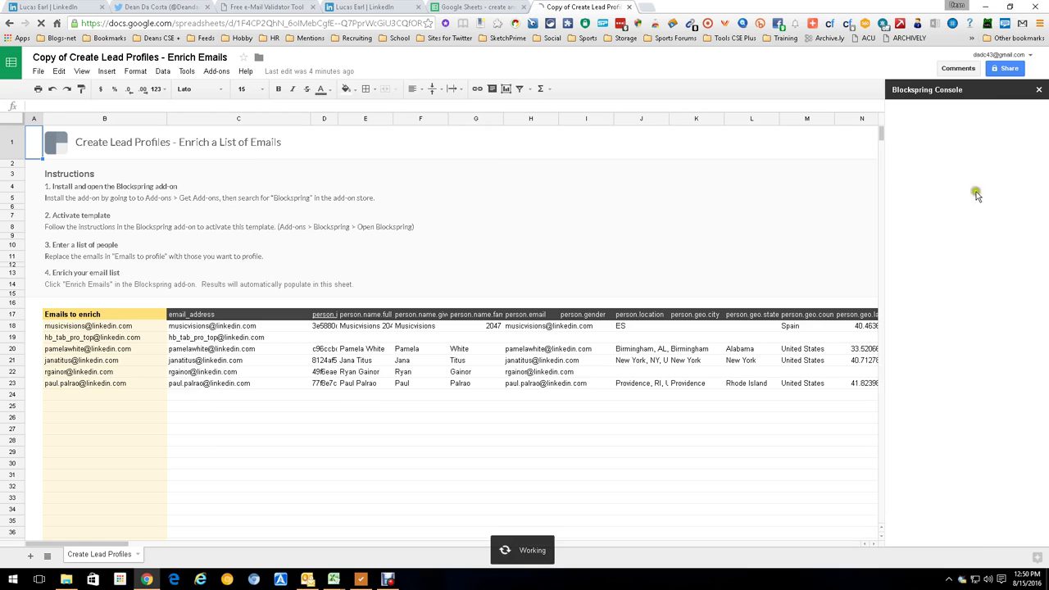
pyautogui.click(615, 220)
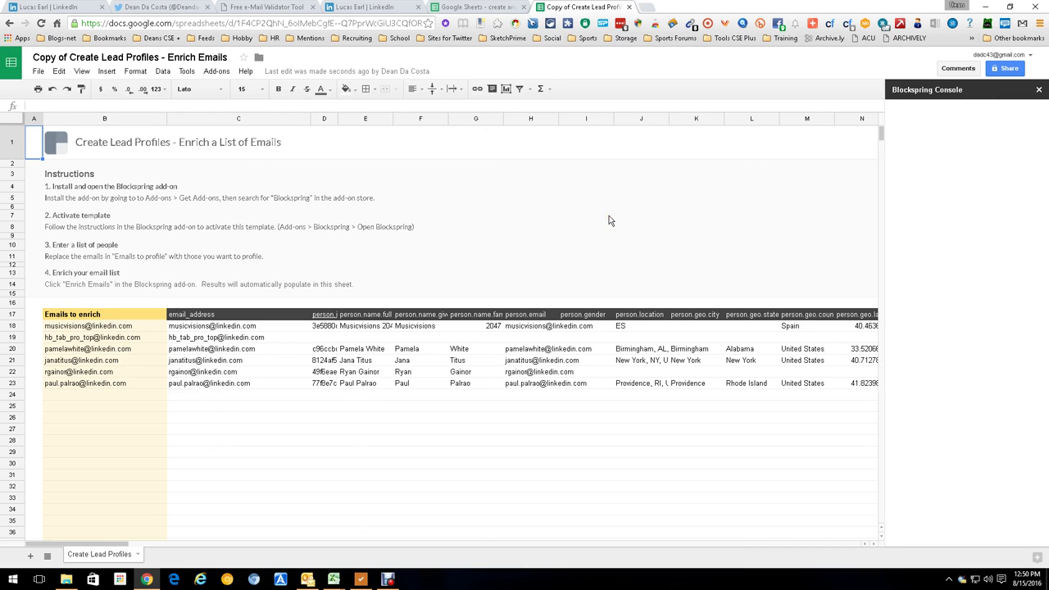
pyautogui.click(948, 209)
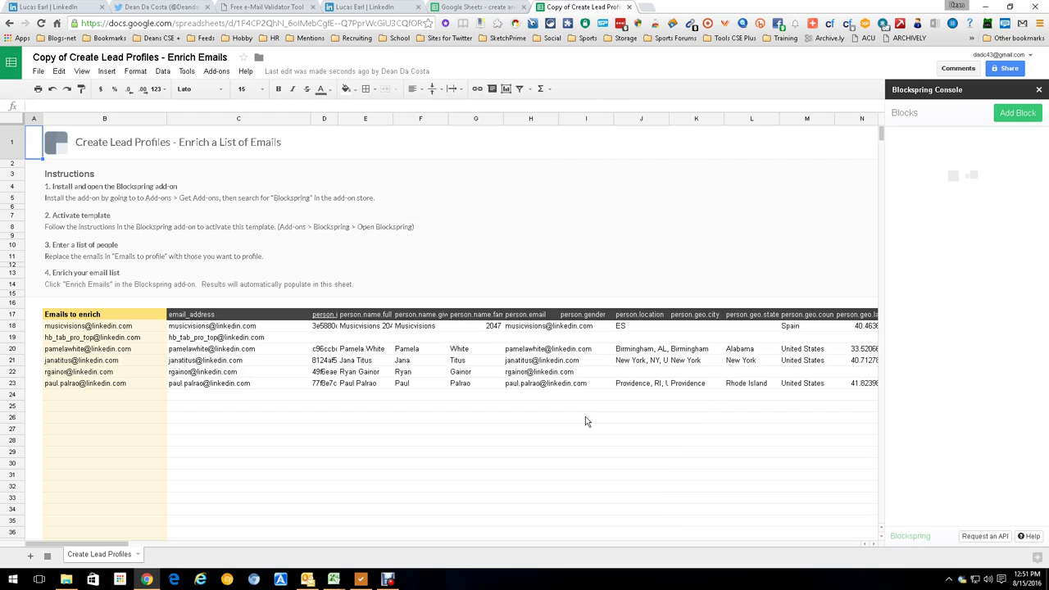
# Replace the address in B18 with the copied gmail address and run the enrichment block.
pyautogui.click(150, 329)
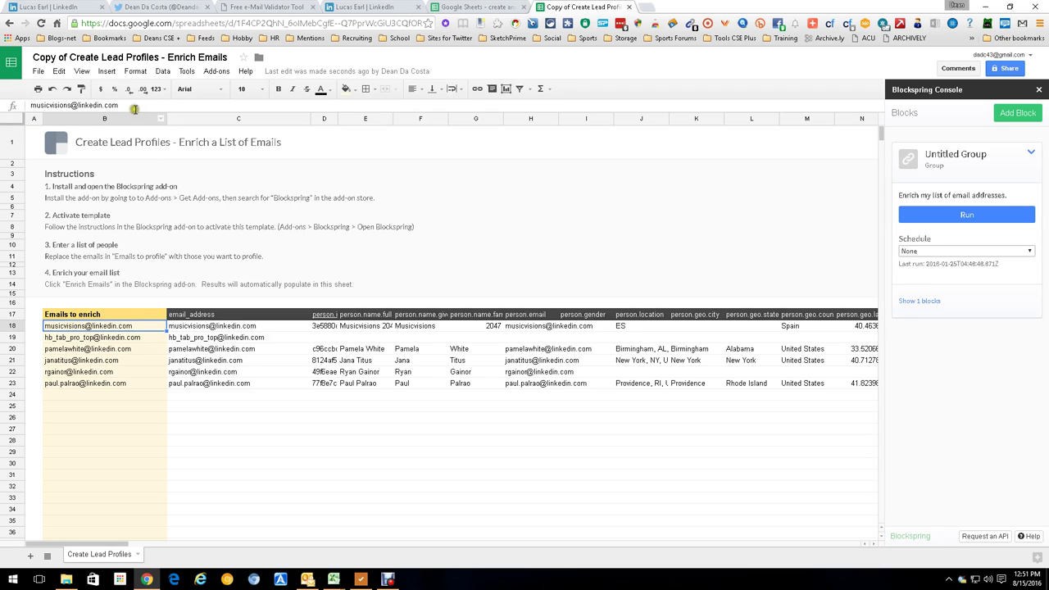
pyautogui.moveTo(129, 106); pyautogui.dragTo(33, 100)
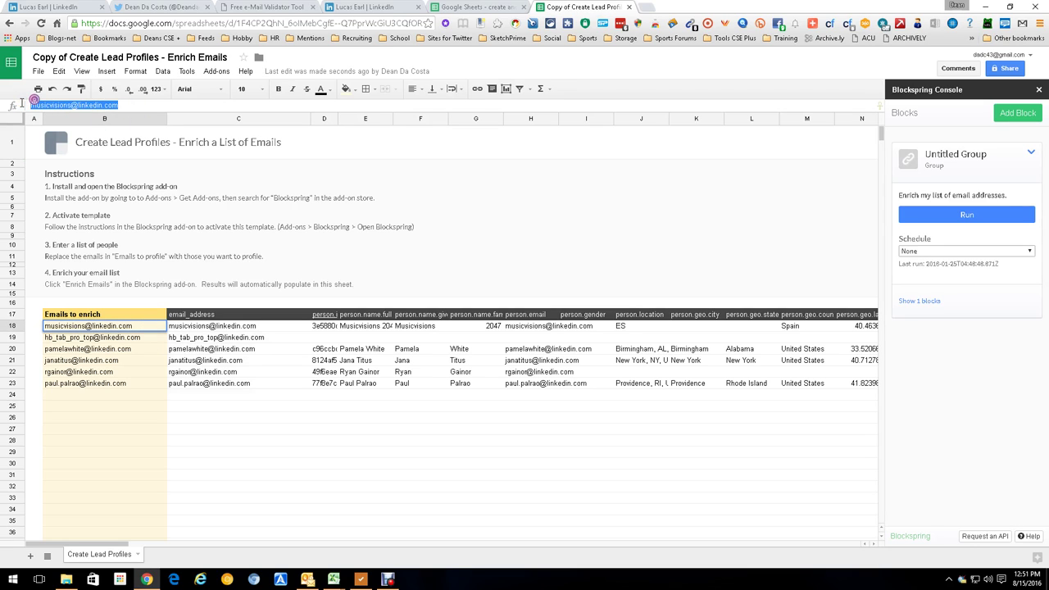
pyautogui.press('BackSpace')
pyautogui.hotkey('ctrl', 'v')
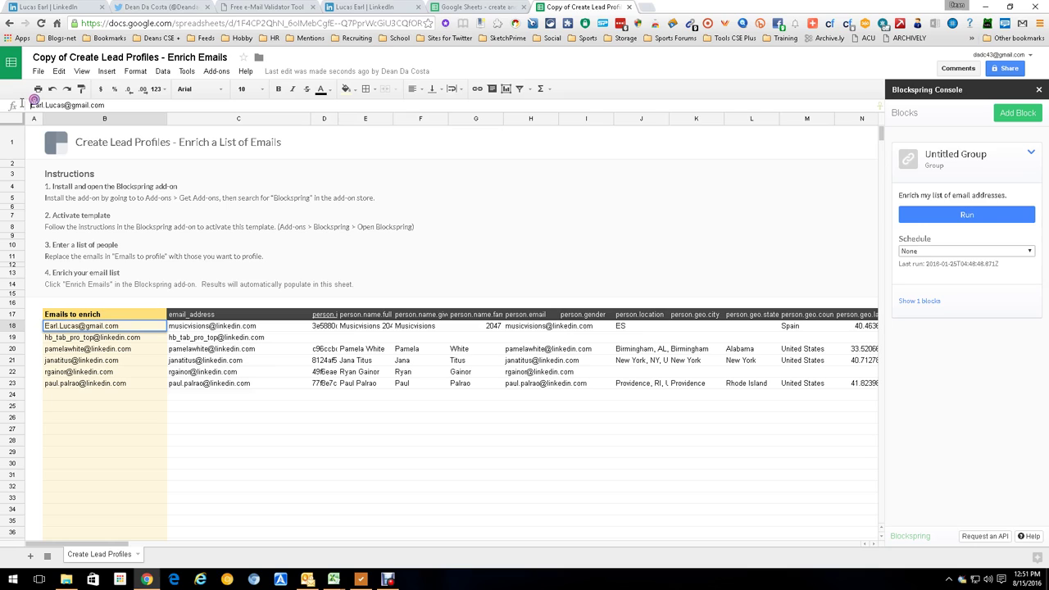
pyautogui.click(979, 215)
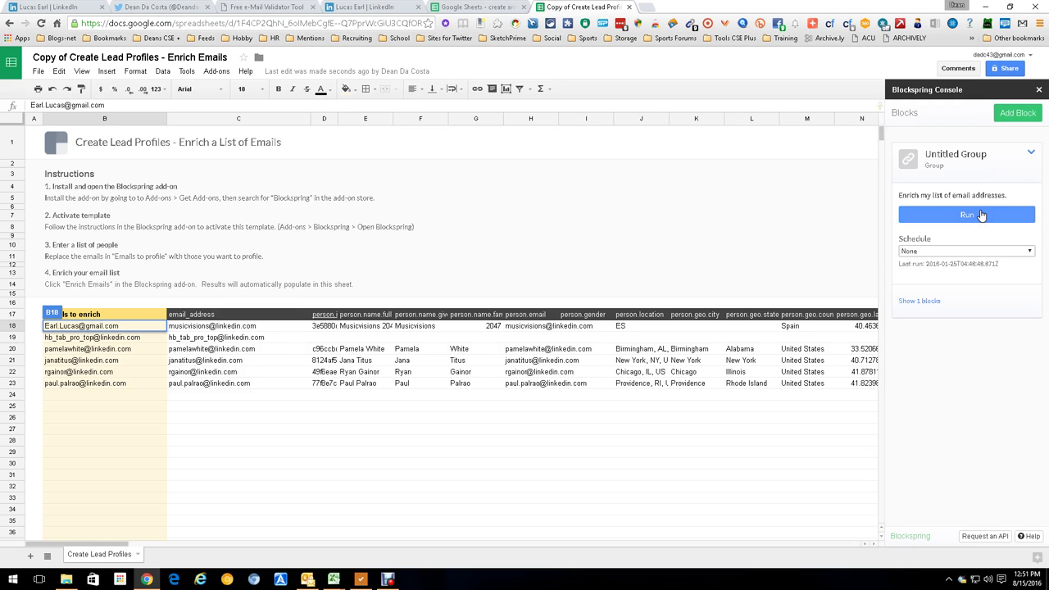
pyautogui.click(982, 214)
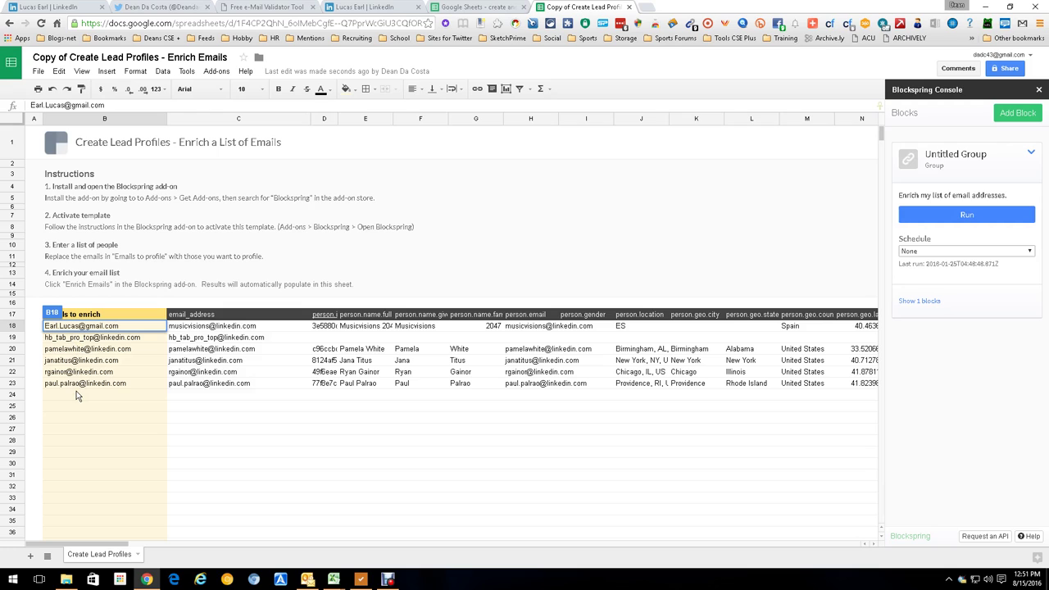
# Clear the leftover emails in B19:B23 and rerun enrichment on B18 alone.
pyautogui.click(136, 337)
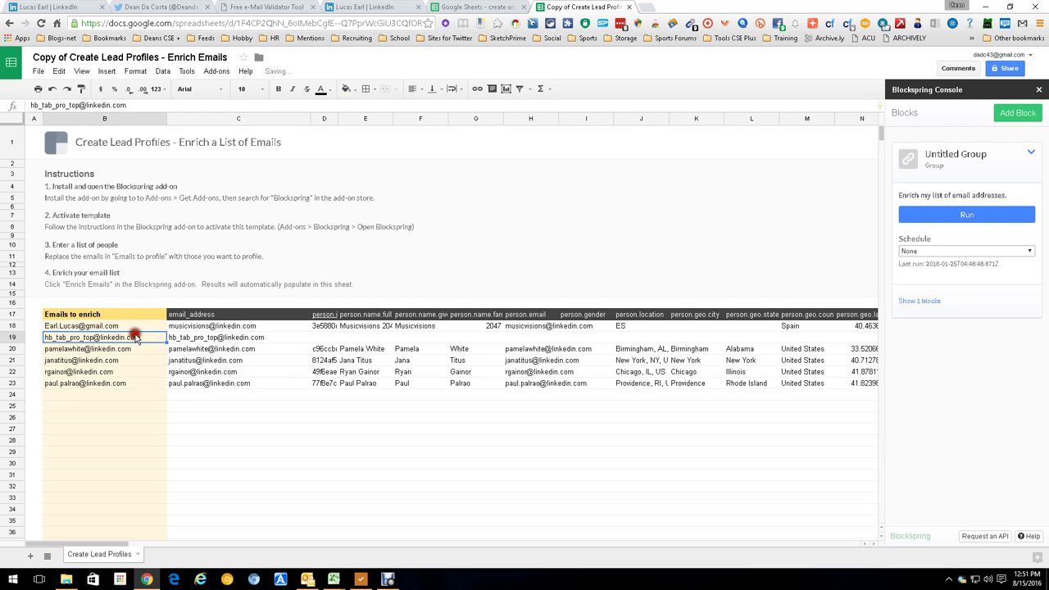
pyautogui.keyDown('shift'); pyautogui.click(134, 383); pyautogui.keyUp('shift')
pyautogui.press('Delete')
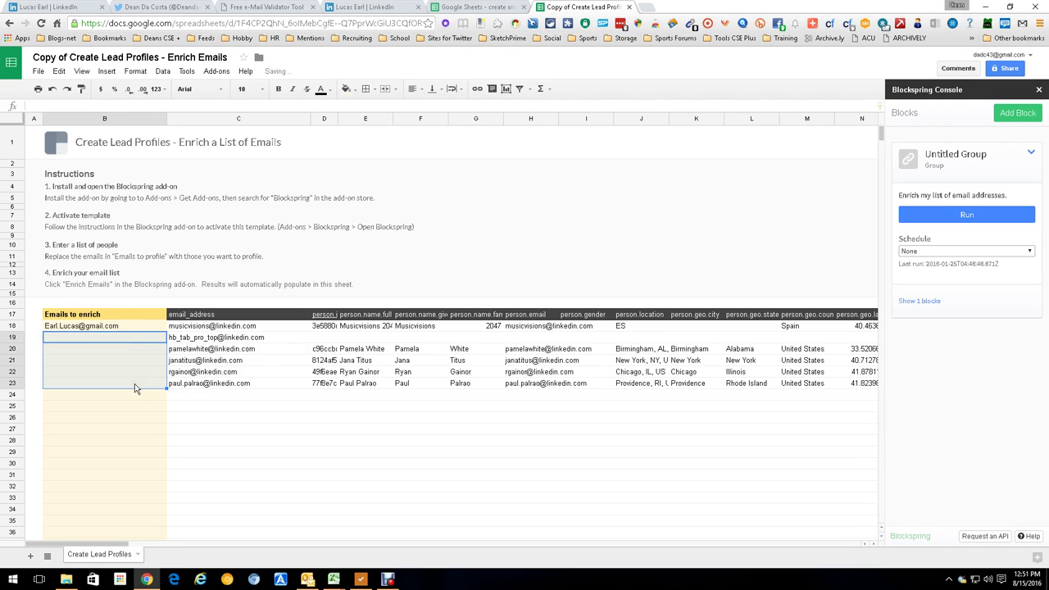
pyautogui.click(121, 326)
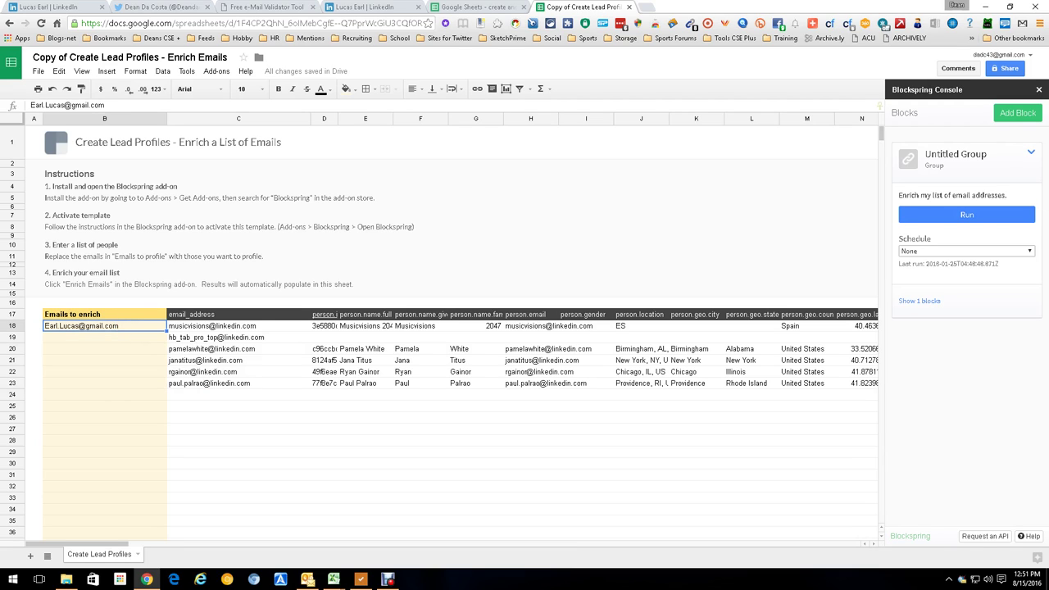
pyautogui.click(990, 215)
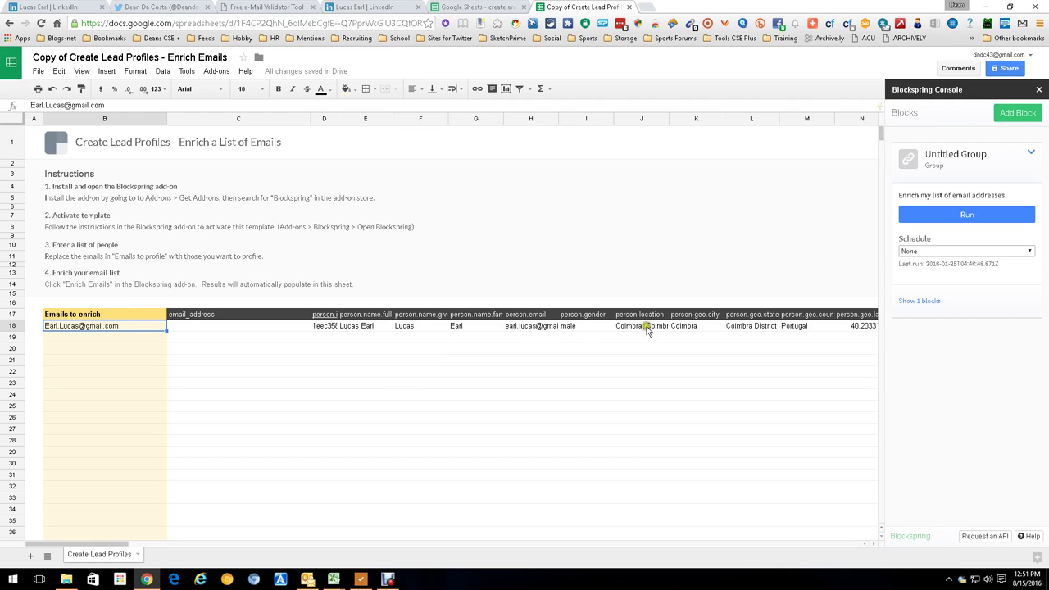
# Scroll across row 18's enriched profile columns to inspect them, then scroll back.
pyautogui.moveTo(109, 543); pyautogui.dragTo(219, 541)
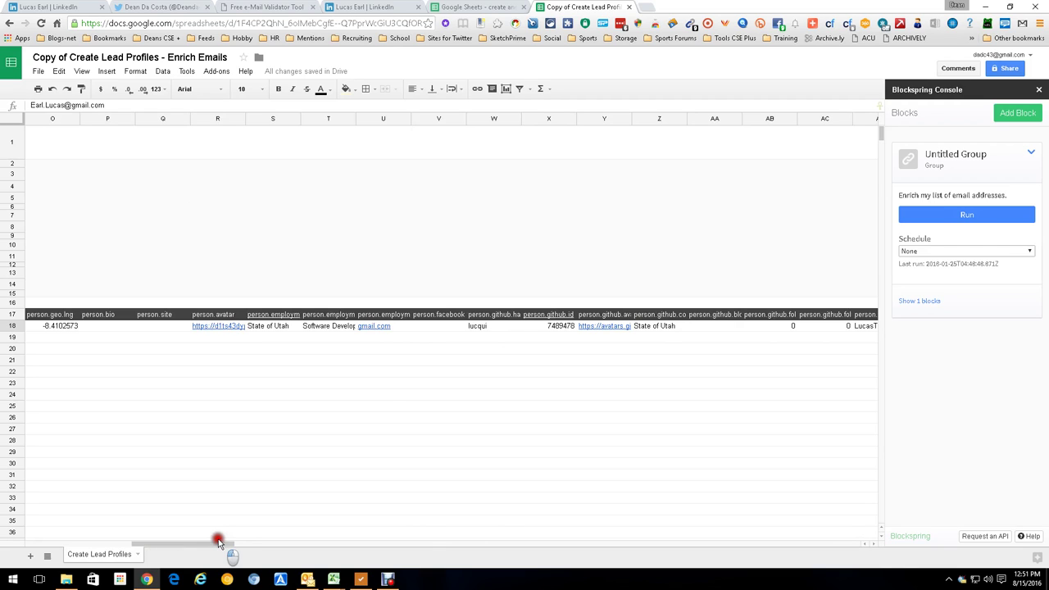
pyautogui.moveTo(219, 541); pyautogui.dragTo(85, 539)
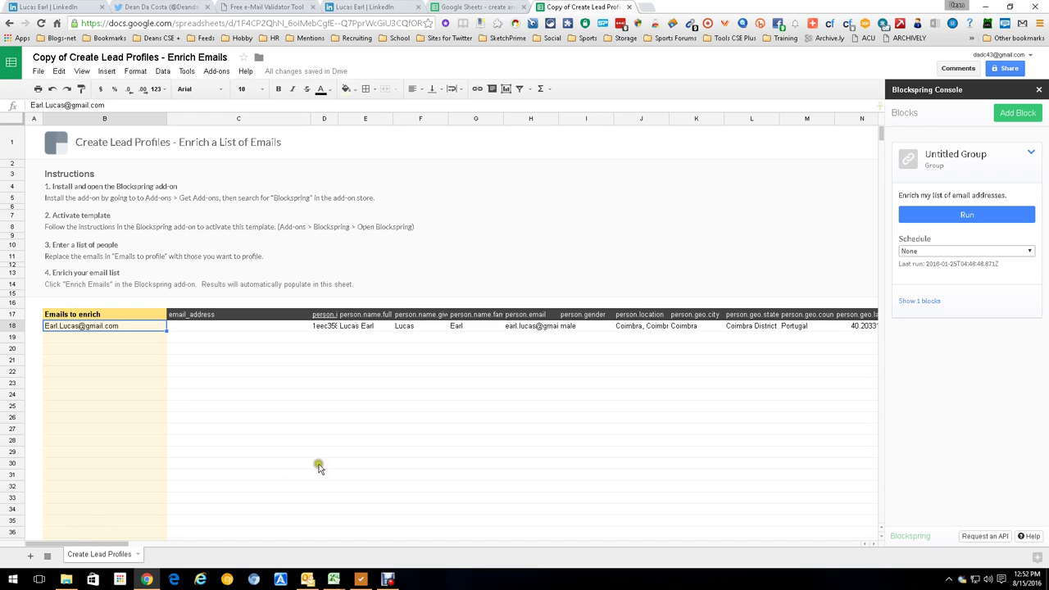
# Return to the LinkedIn profile, clear its text selection and bring forward the Email Permutator PRIME workbook.
pyautogui.click(48, 7)
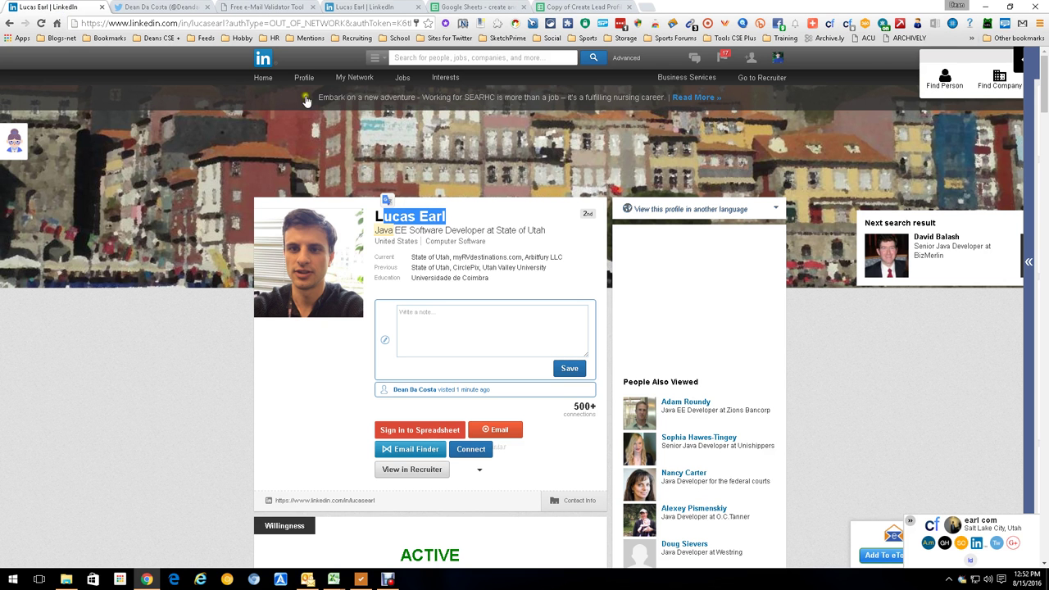
pyautogui.click(205, 410)
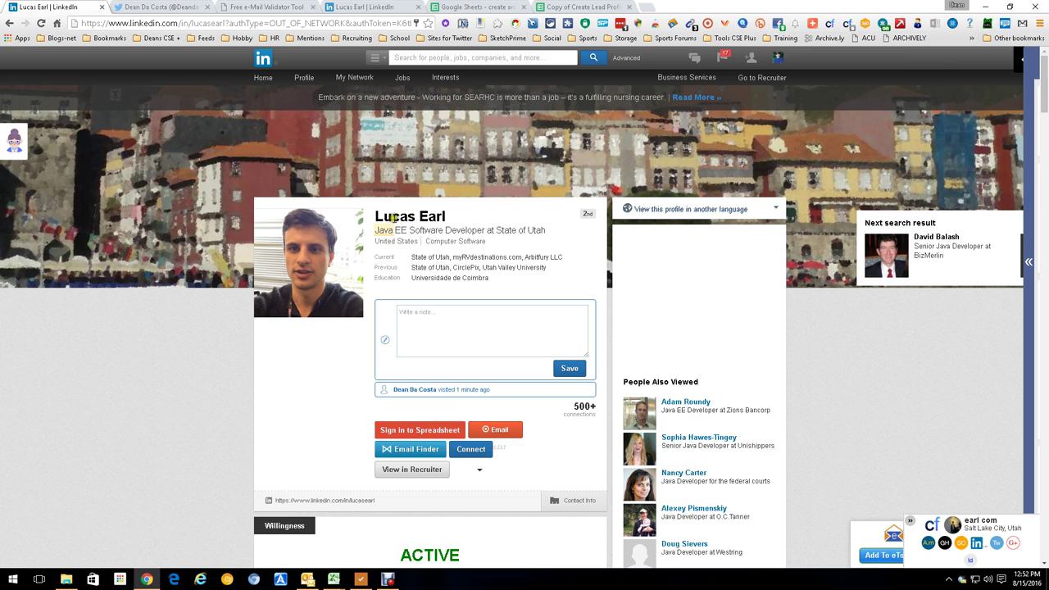
pyautogui.moveTo(334, 579)
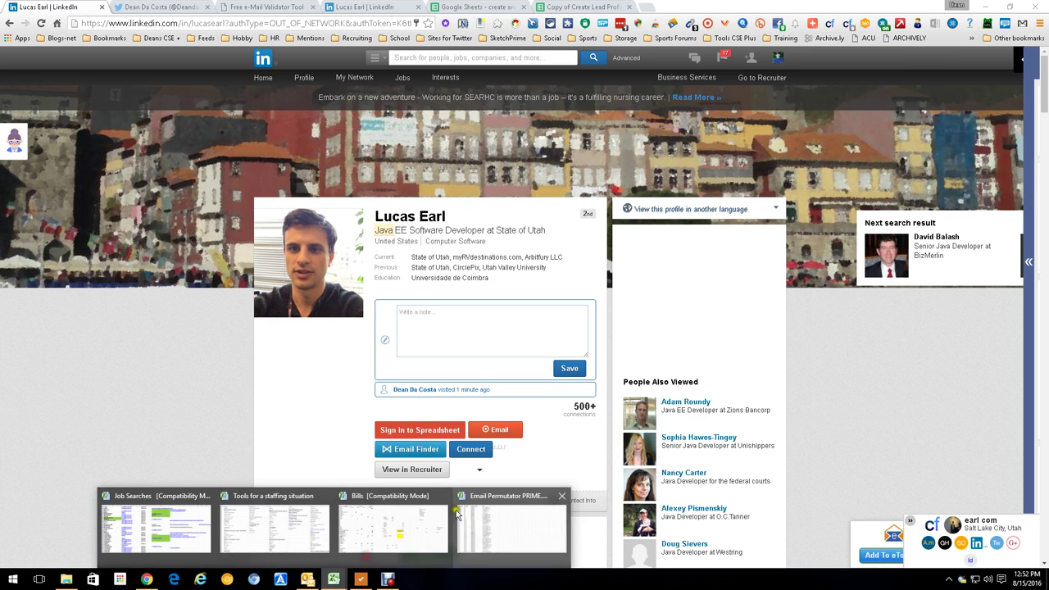
pyautogui.click(498, 526)
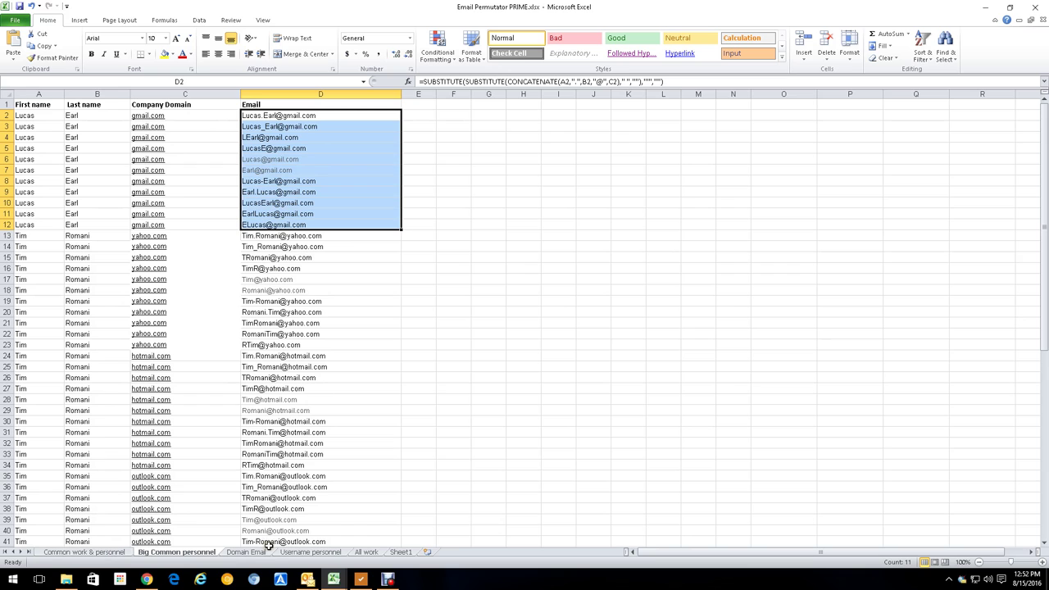
# Flip through the Common work & personnel, Username, Domain Email, Big Common and Sheet1 tabs, ending on All work.
pyautogui.click(105, 551)
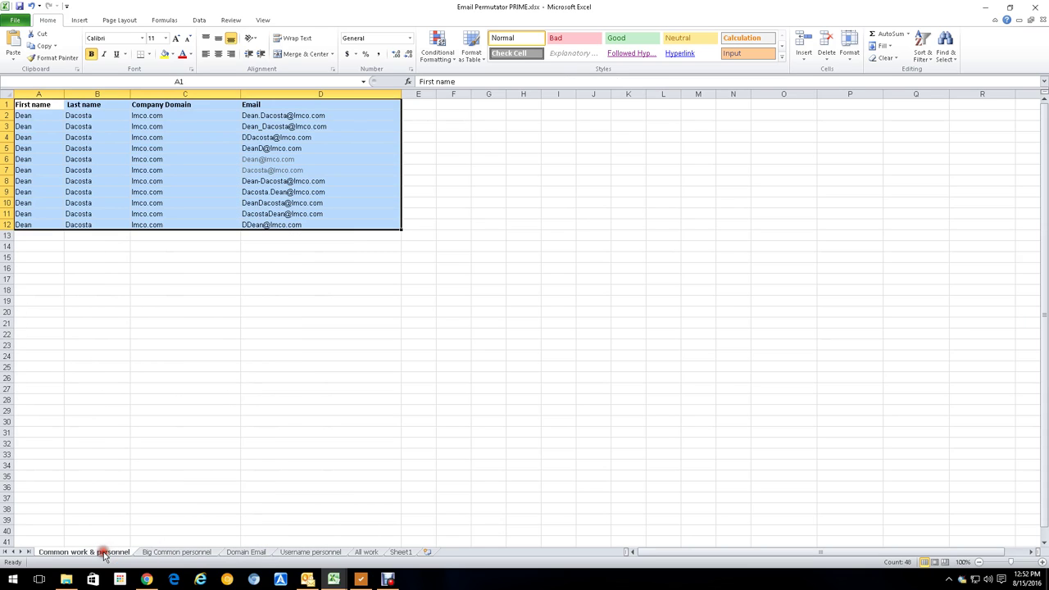
pyautogui.click(283, 553)
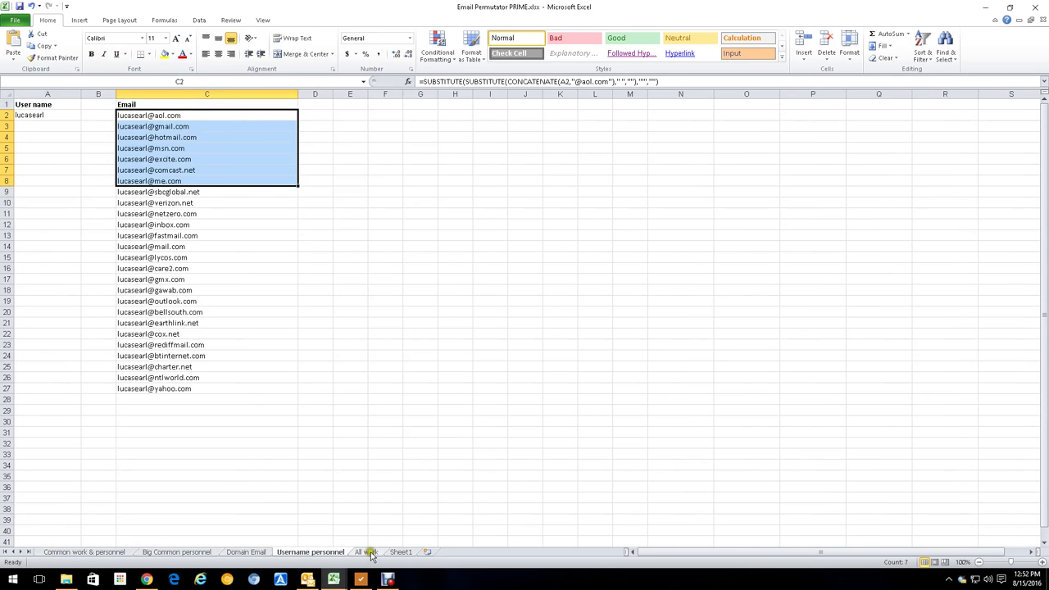
pyautogui.click(177, 552)
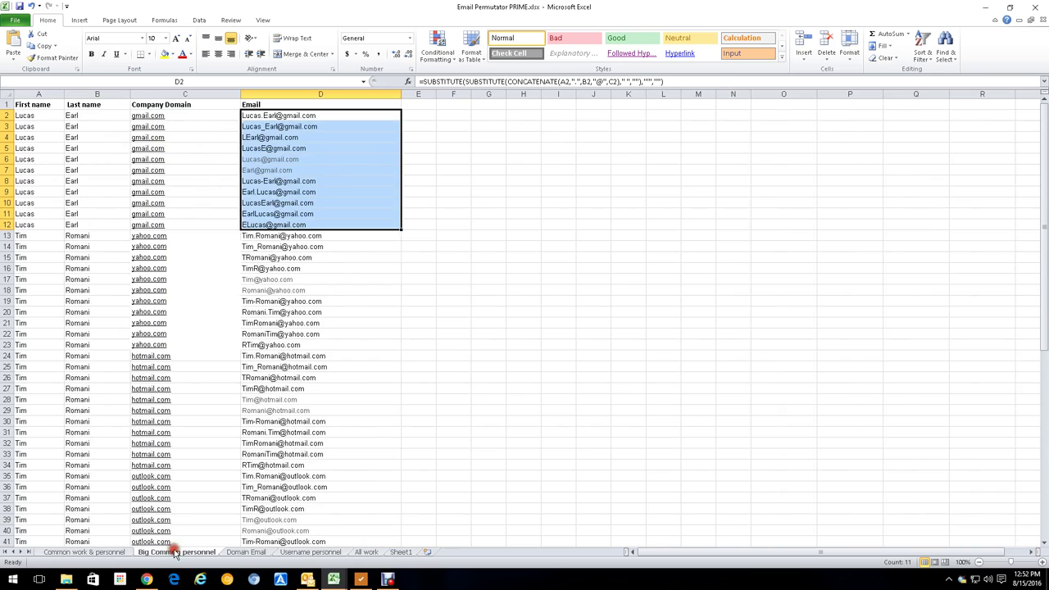
pyautogui.click(367, 552)
pyautogui.click(401, 551)
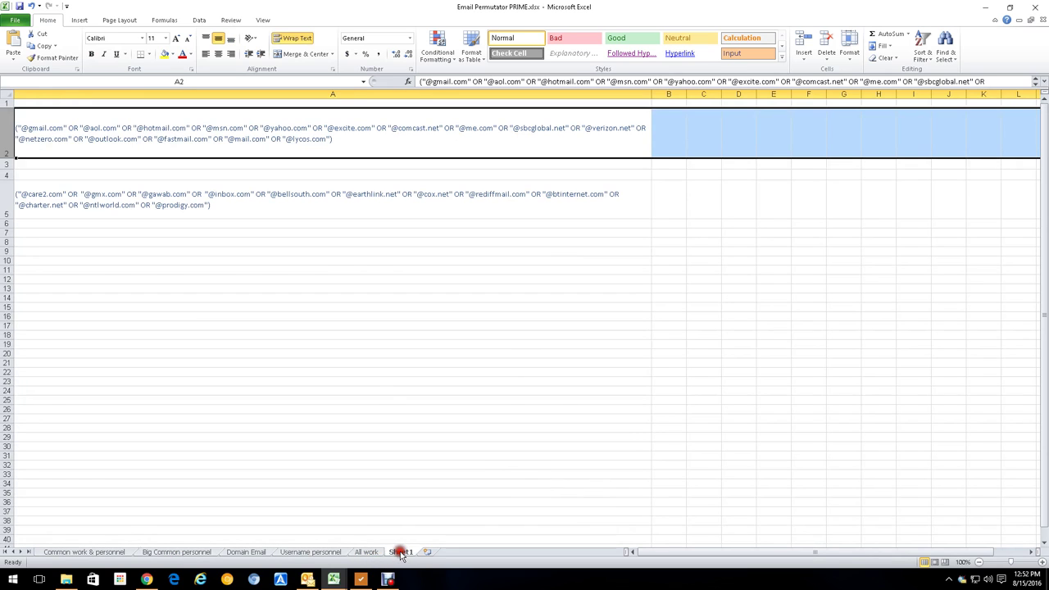
pyautogui.click(318, 553)
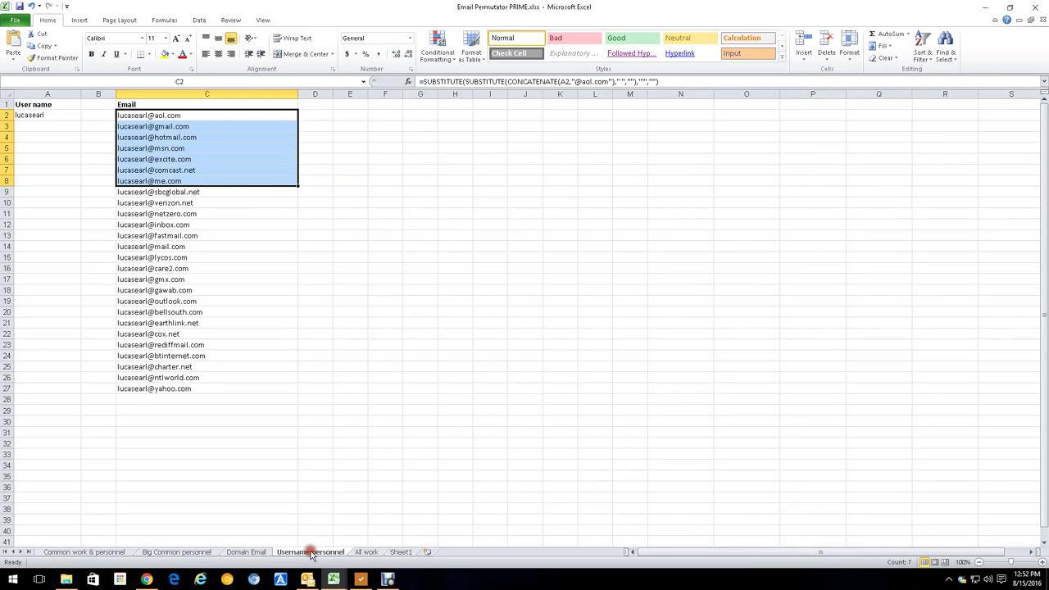
pyautogui.click(249, 554)
pyautogui.click(190, 554)
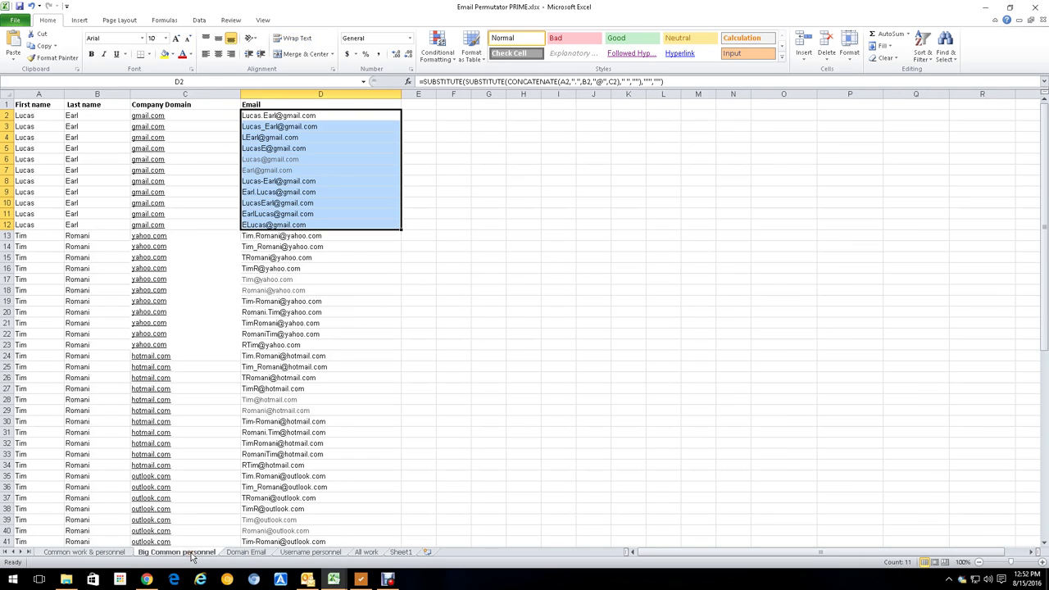
pyautogui.click(111, 553)
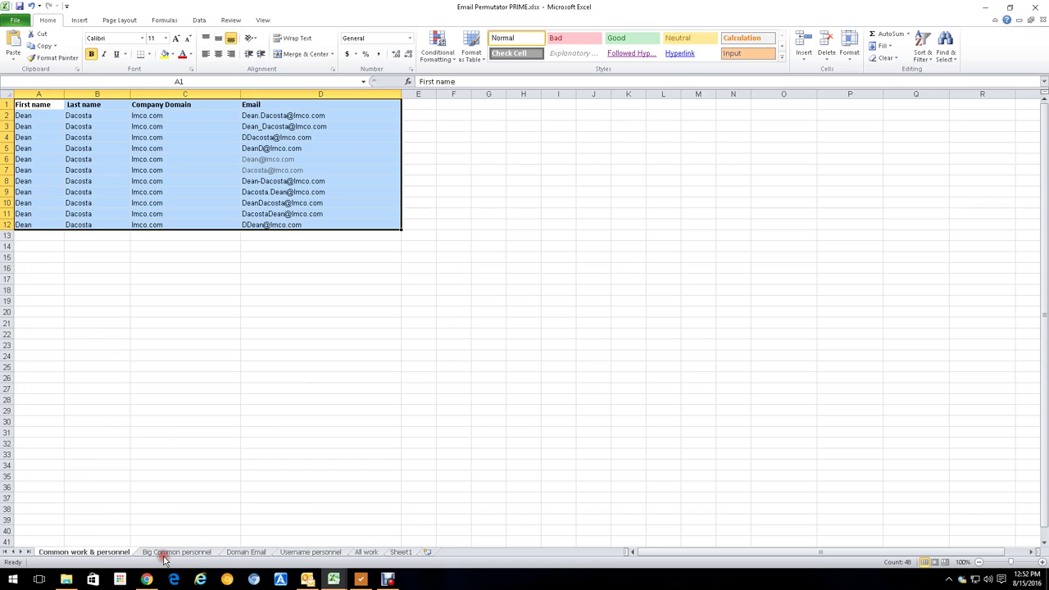
pyautogui.click(400, 552)
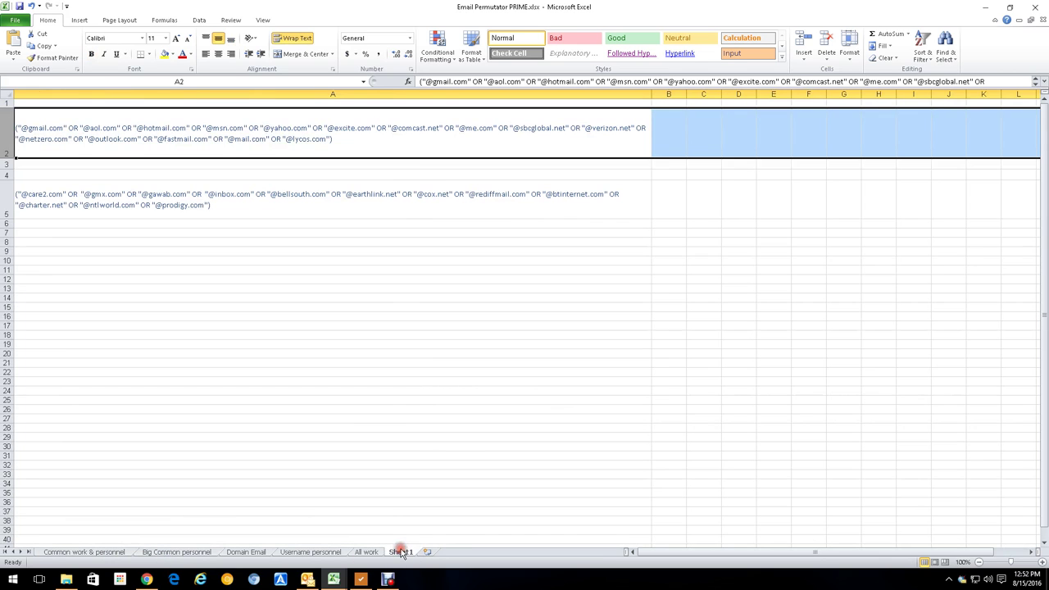
pyautogui.click(369, 553)
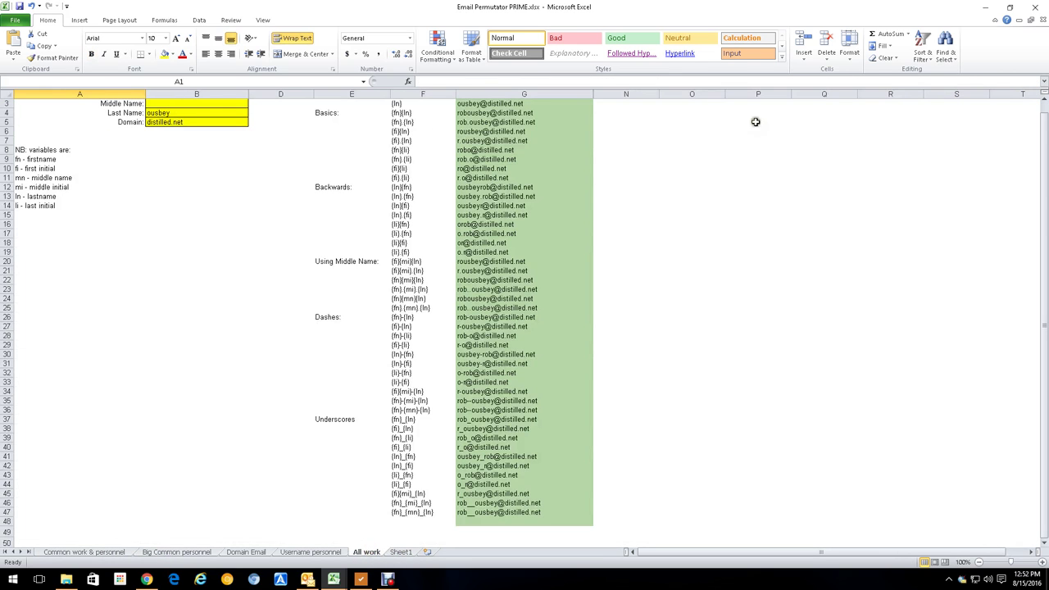
# Review the Big Common and Domain Email sheets, open Username personnel, then return to the LinkedIn profile.
pyautogui.moveTo(1041, 169); pyautogui.dragTo(1043, 117)
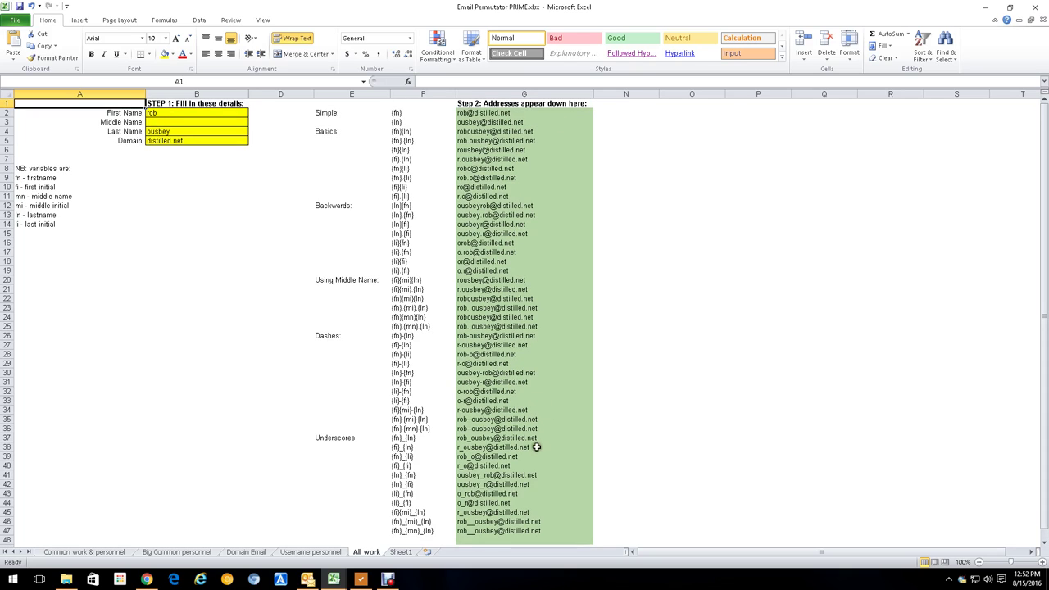
pyautogui.click(254, 553)
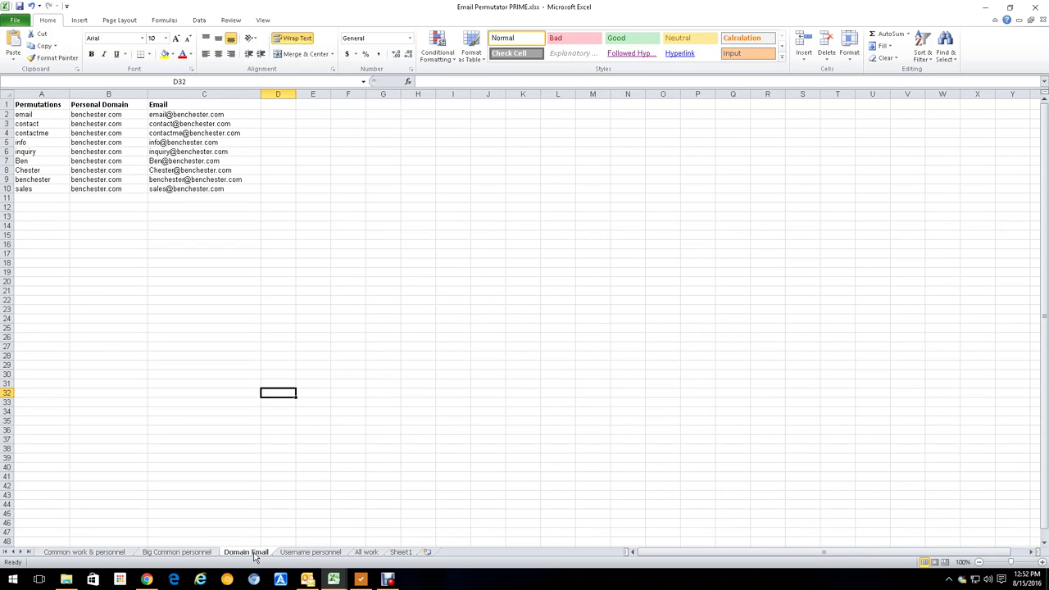
pyautogui.click(201, 552)
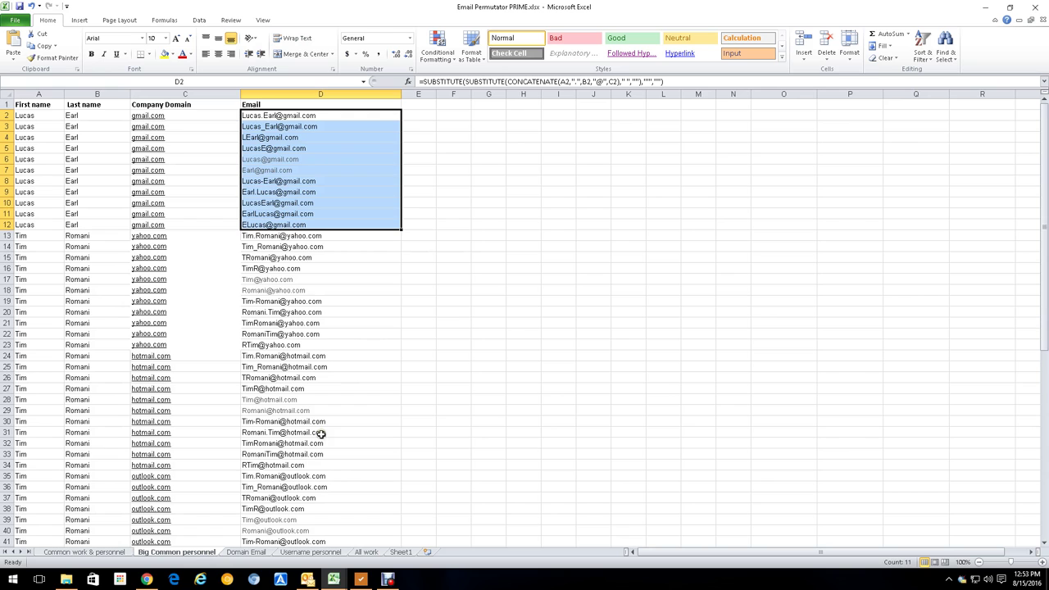
pyautogui.moveTo(1043, 177)
pyautogui.mouseDown()
pyautogui.moveTo(1043, 327)
pyautogui.moveTo(1037, 162)
pyautogui.mouseUp()
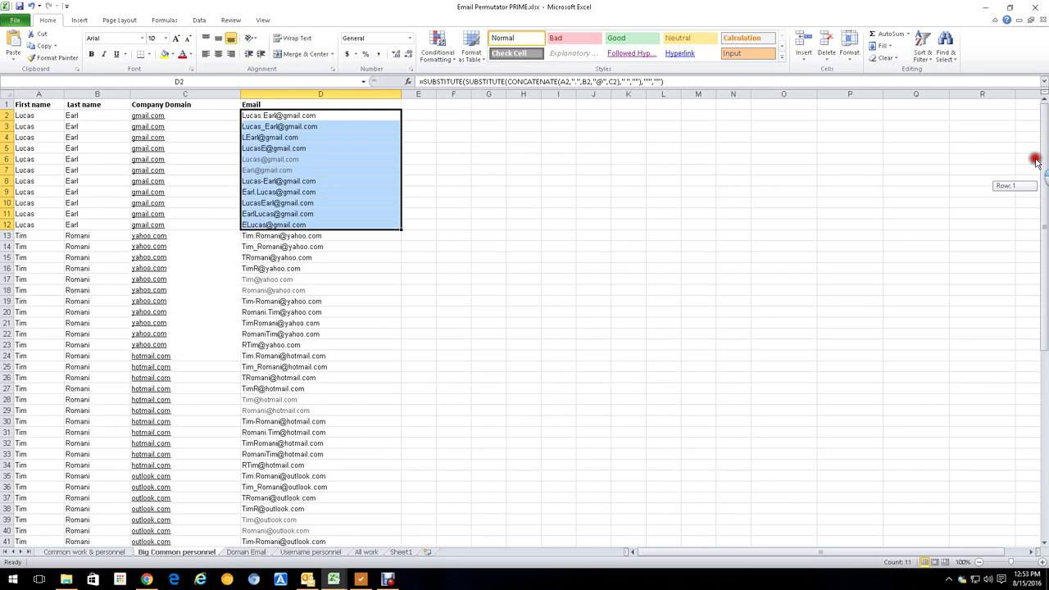
pyautogui.moveTo(1037, 161); pyautogui.dragTo(623, 459)
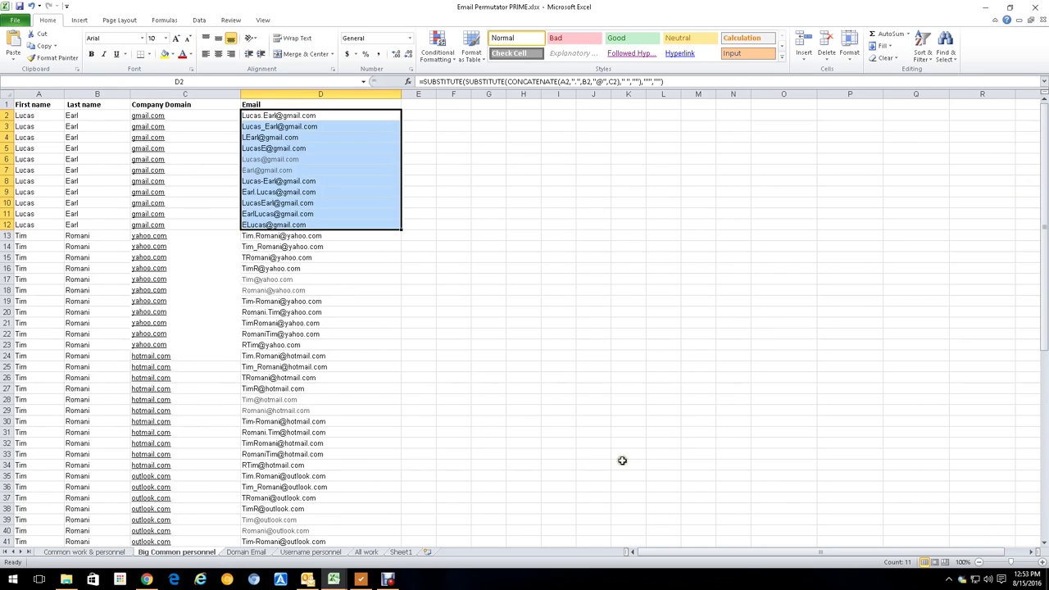
pyautogui.click(243, 552)
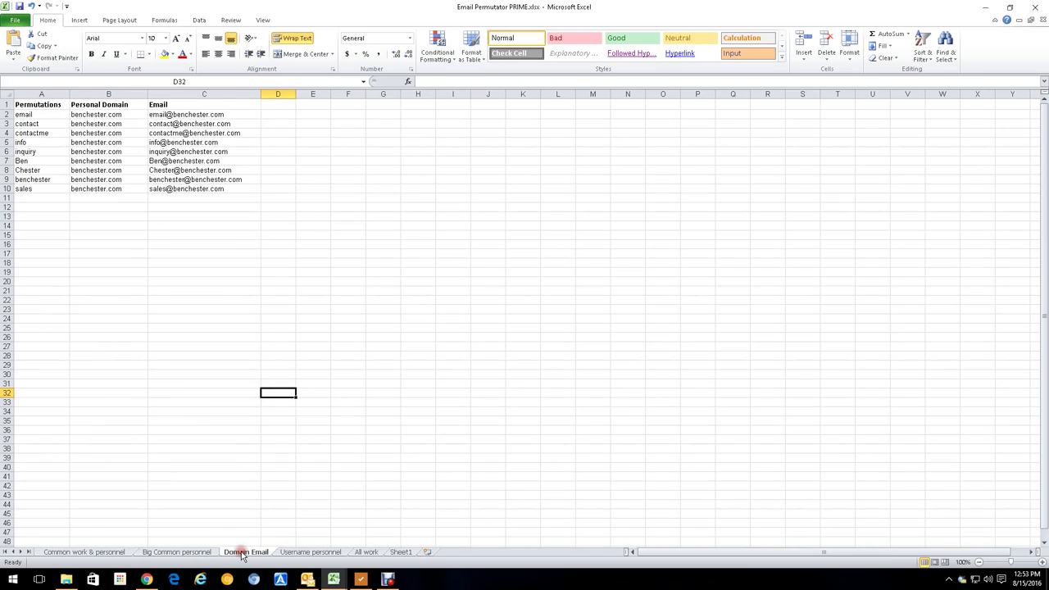
pyautogui.click(305, 553)
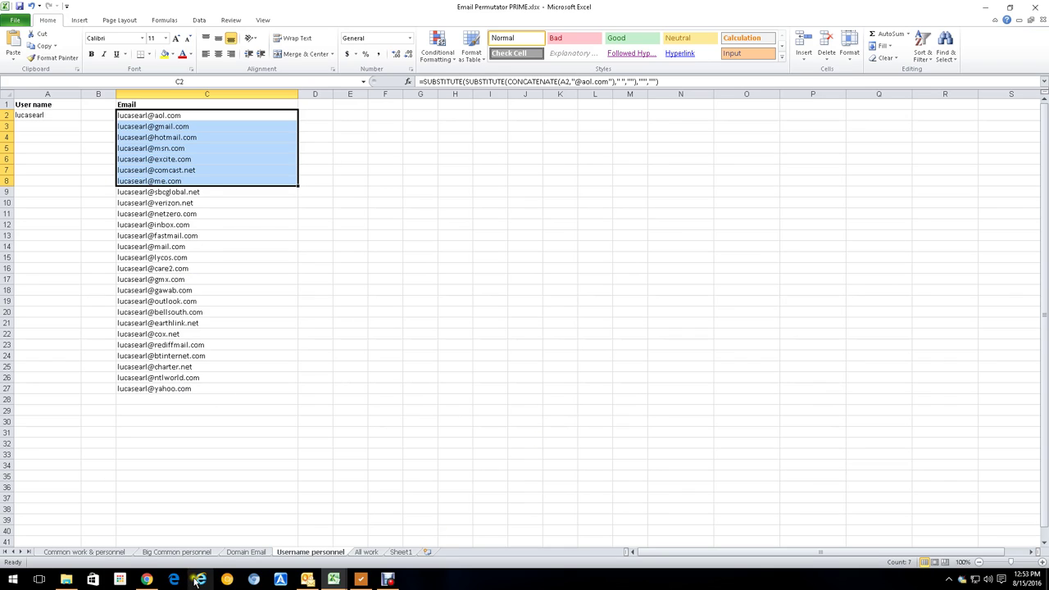
pyautogui.click(146, 579)
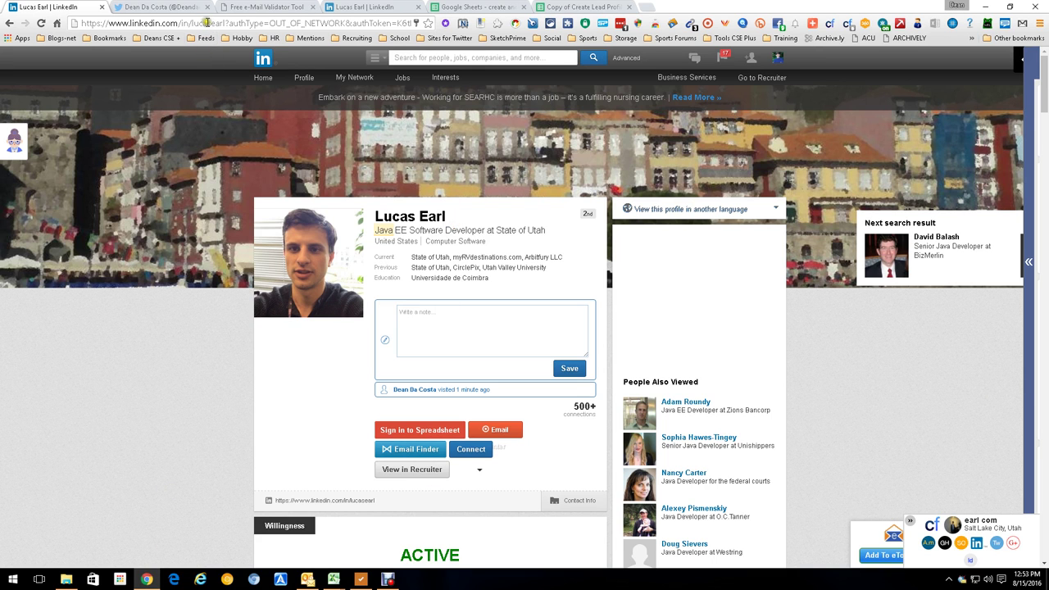
# Change the username in cell A2 of the Username personnel sheet to pro43.
pyautogui.moveTo(332, 583)
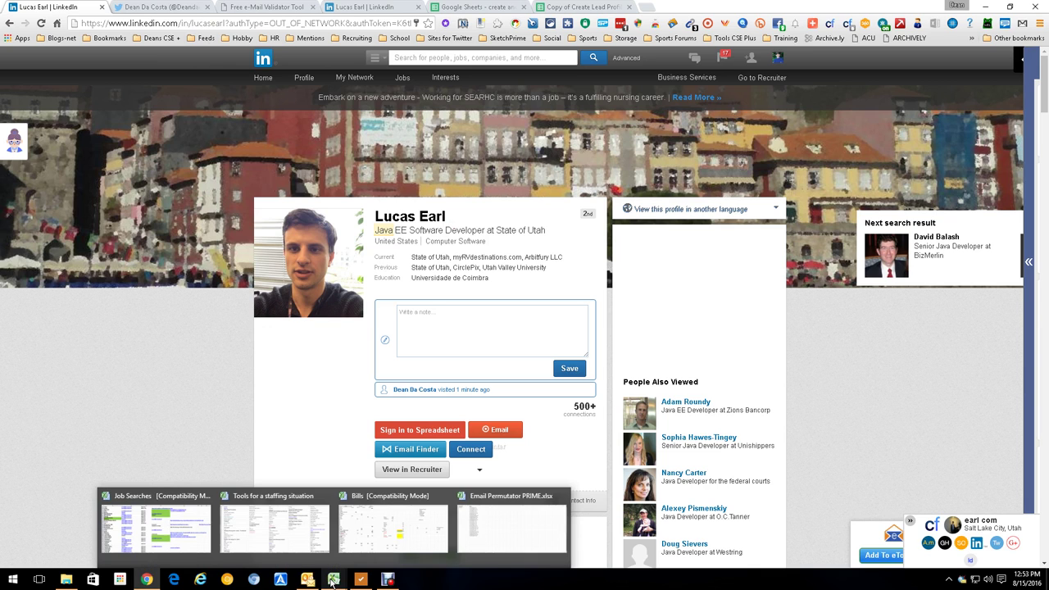
pyautogui.click(477, 533)
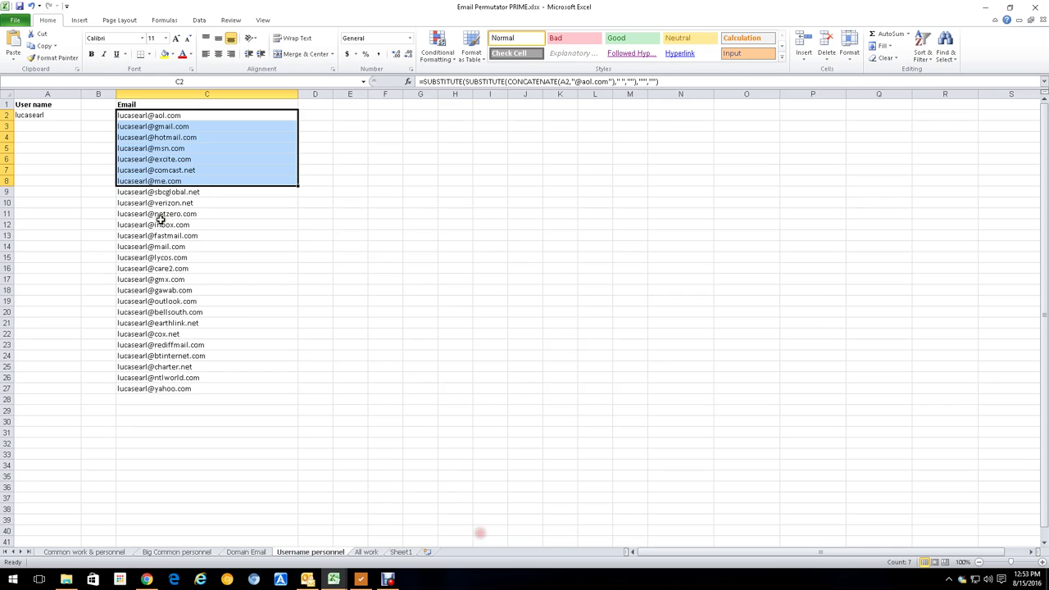
pyautogui.click(51, 116)
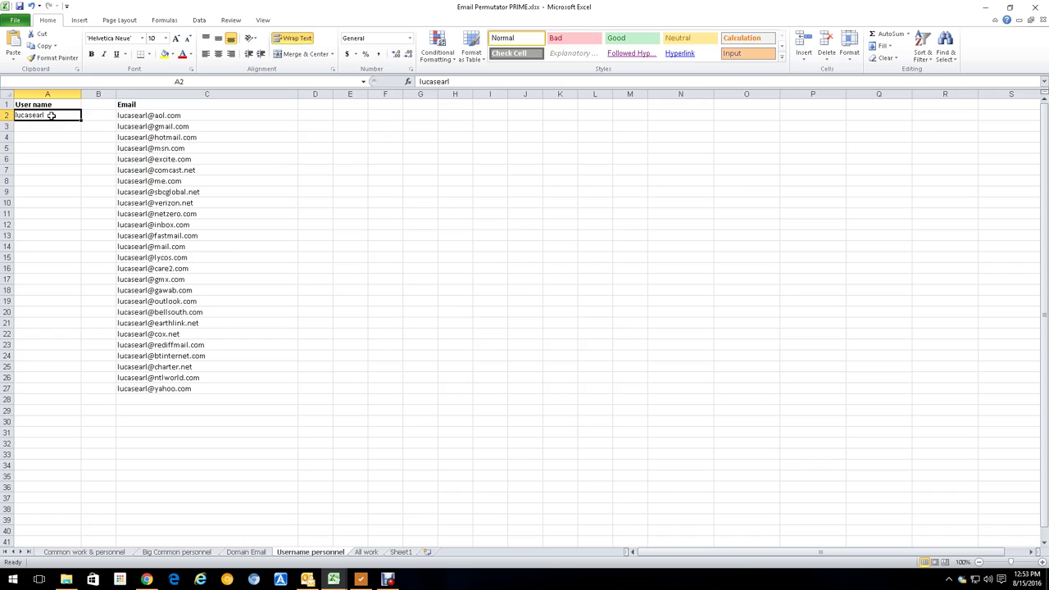
pyautogui.write('pro43')
pyautogui.press('Return')
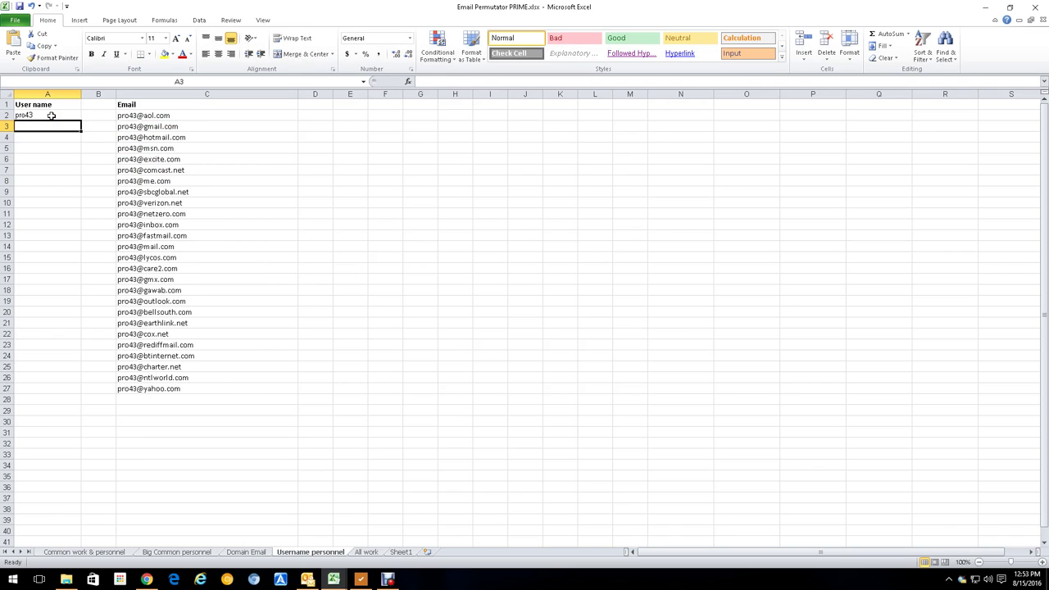
# Copy the first nine generated addresses in C2:C10.
pyautogui.moveTo(187, 115); pyautogui.dragTo(186, 196)
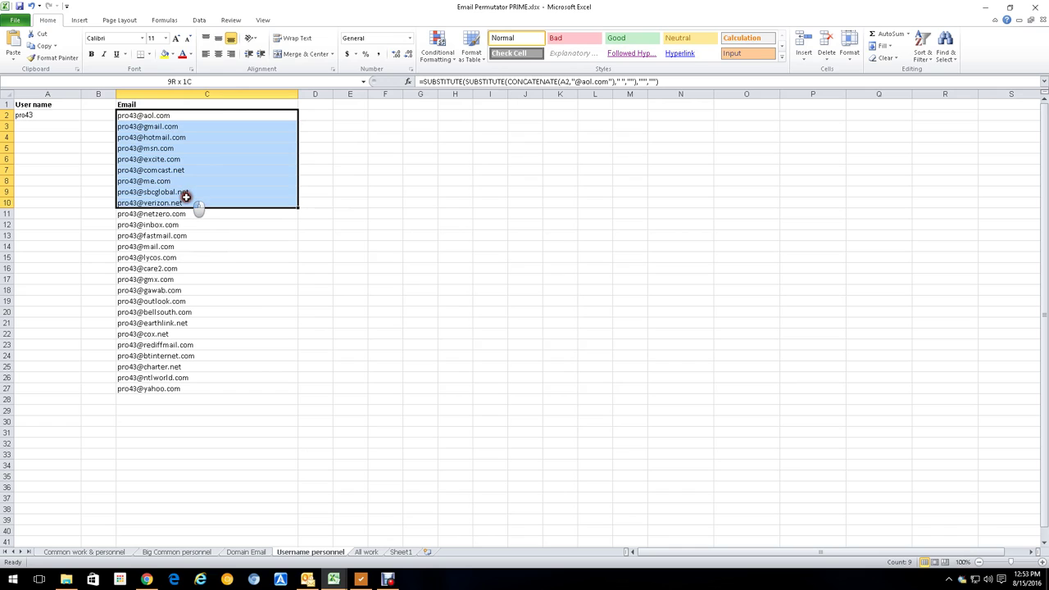
pyautogui.rightClick(186, 197)
pyautogui.click(220, 213)
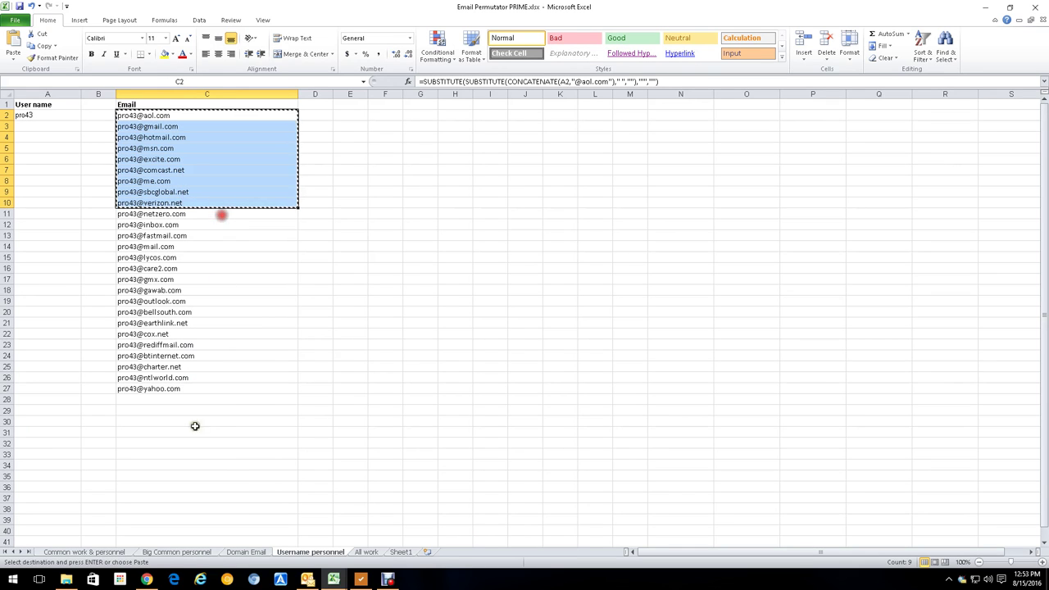
# Paste the nine pro43 addresses into the e-mailvalidator.com Verify Email Addresses box.
pyautogui.click(145, 579)
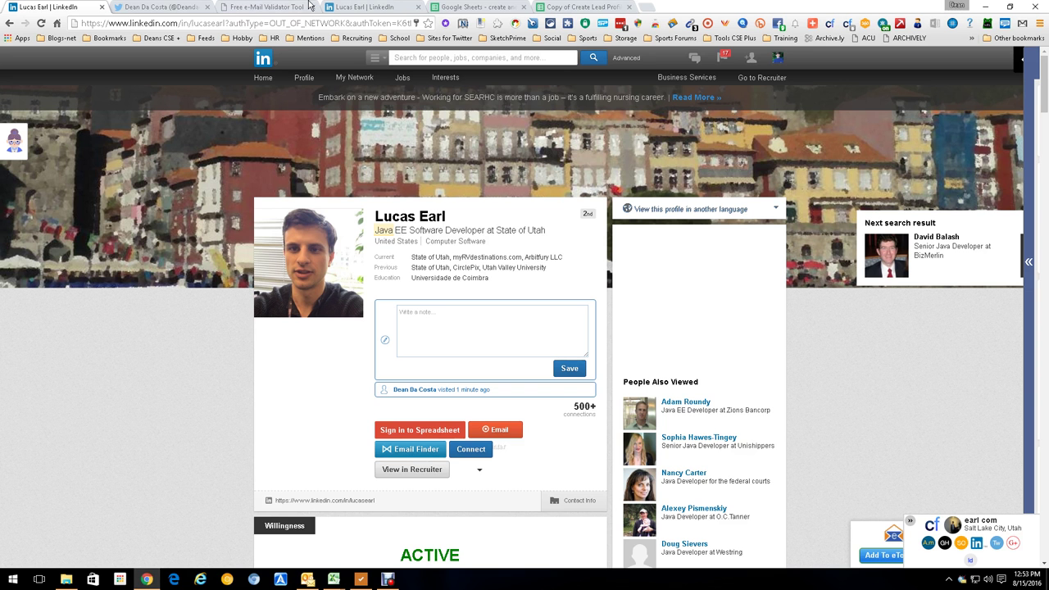
pyautogui.click(270, 6)
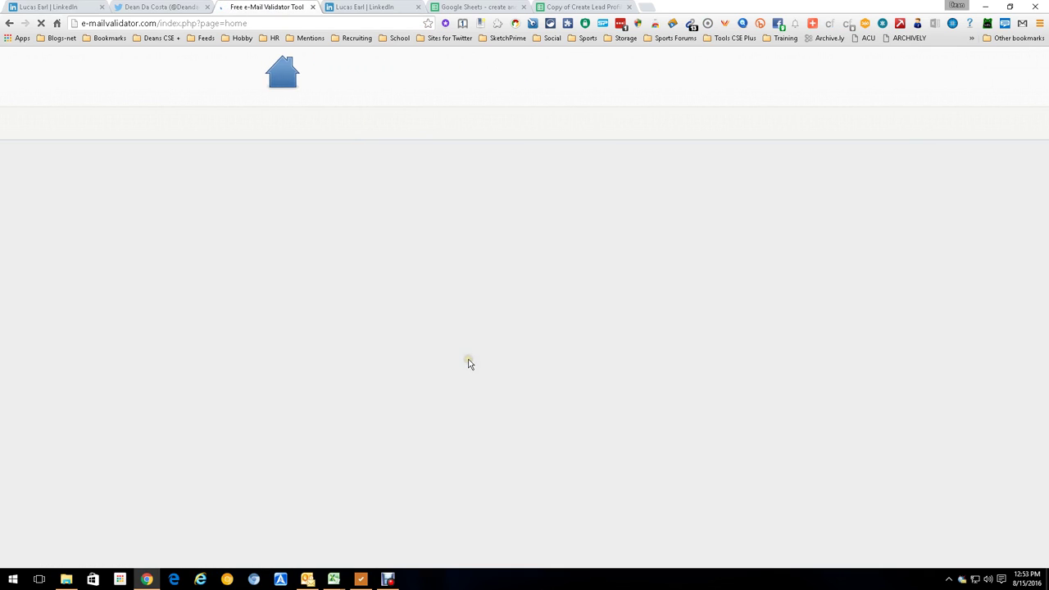
pyautogui.click(468, 361)
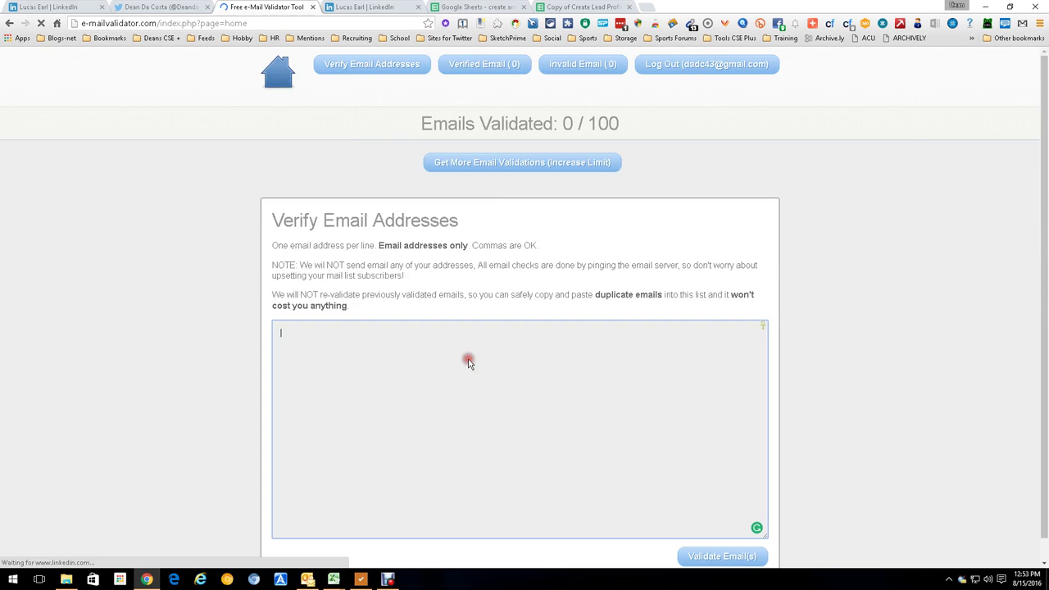
pyautogui.hotkey('ctrl', 'v')
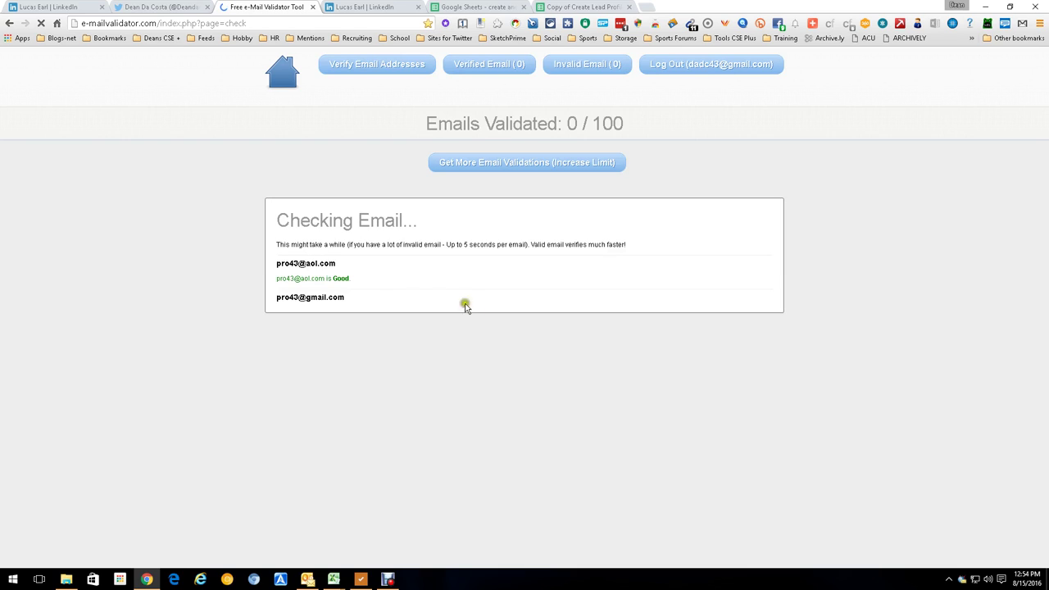
# Validate the addresses and review the results: aol.com and comcast.net Good, the other seven Bad.
pyautogui.click(356, 313)
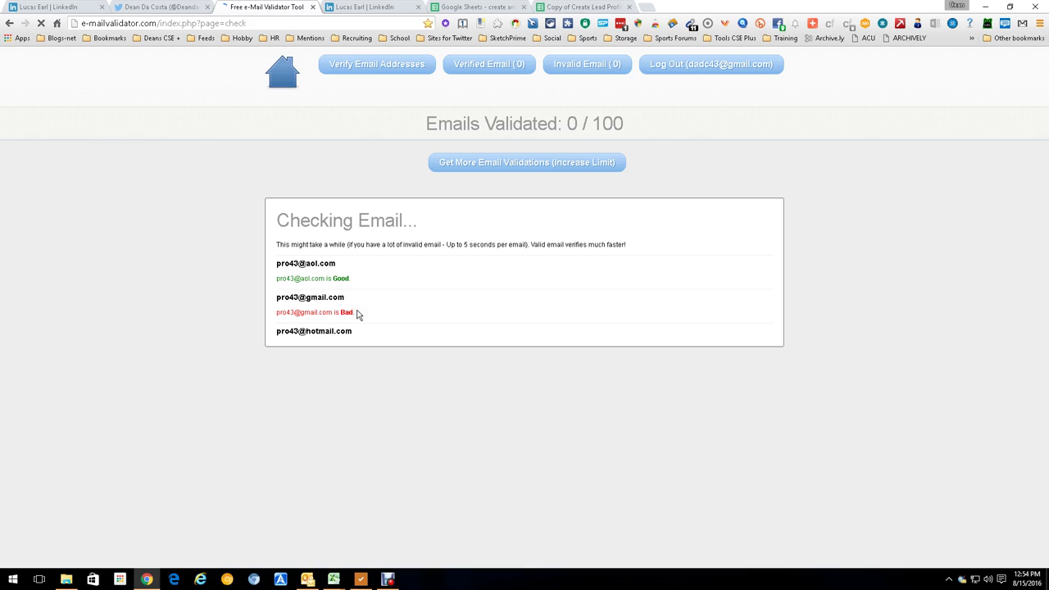
pyautogui.click(362, 347)
pyautogui.click(366, 382)
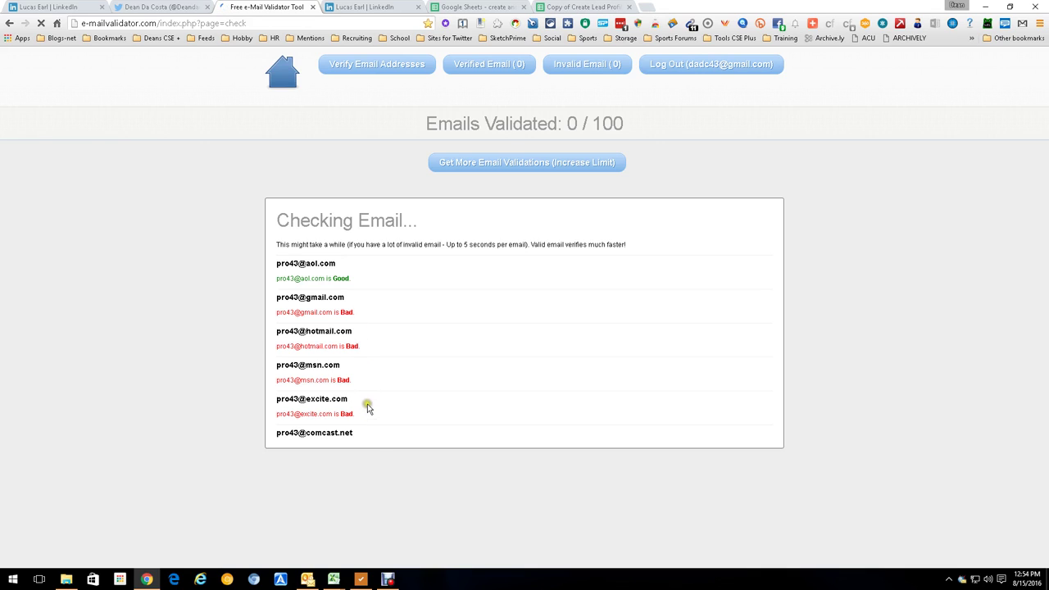
pyautogui.click(372, 439)
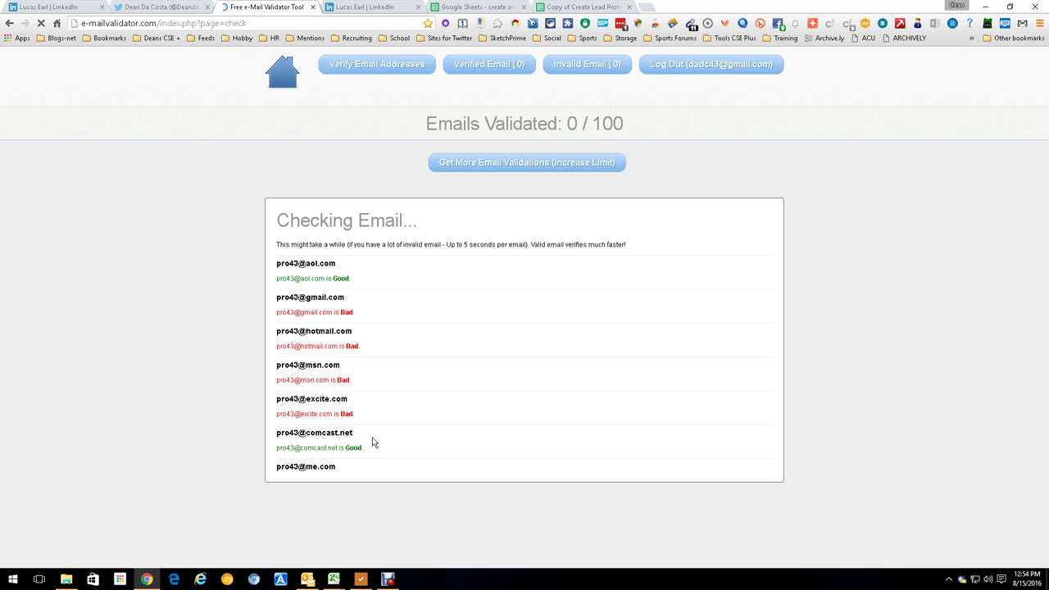
pyautogui.click(366, 468)
pyautogui.click(364, 468)
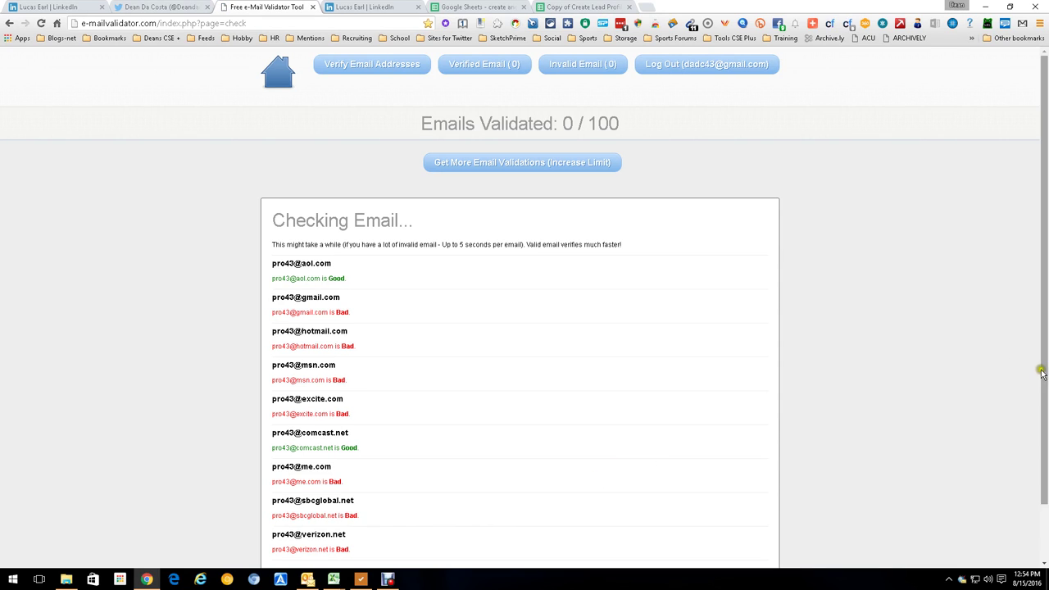
pyautogui.scroll(-1, 1042, 489)
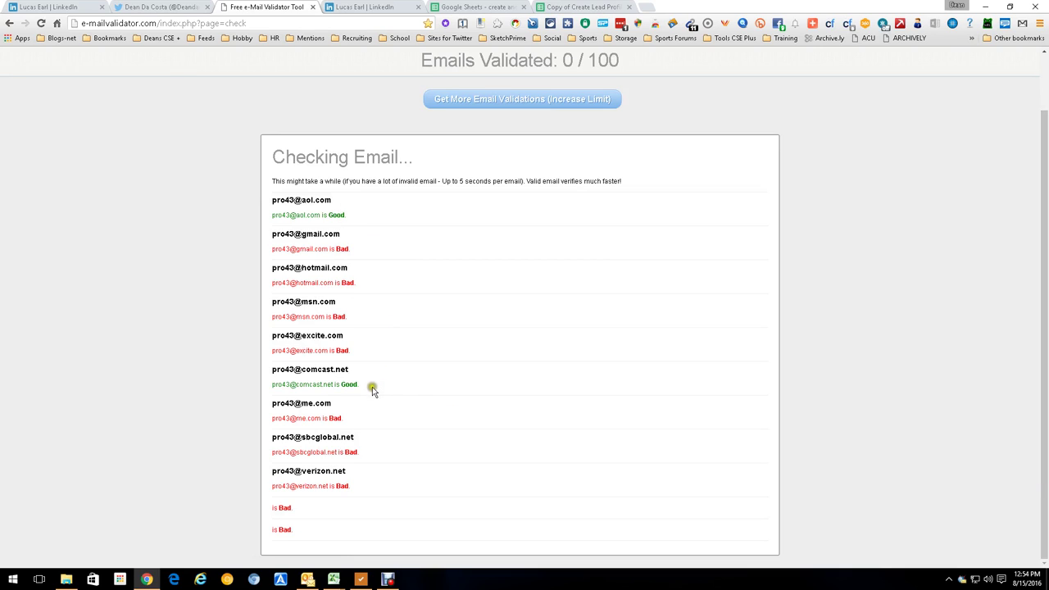
pyautogui.moveTo(334, 385); pyautogui.dragTo(271, 384)
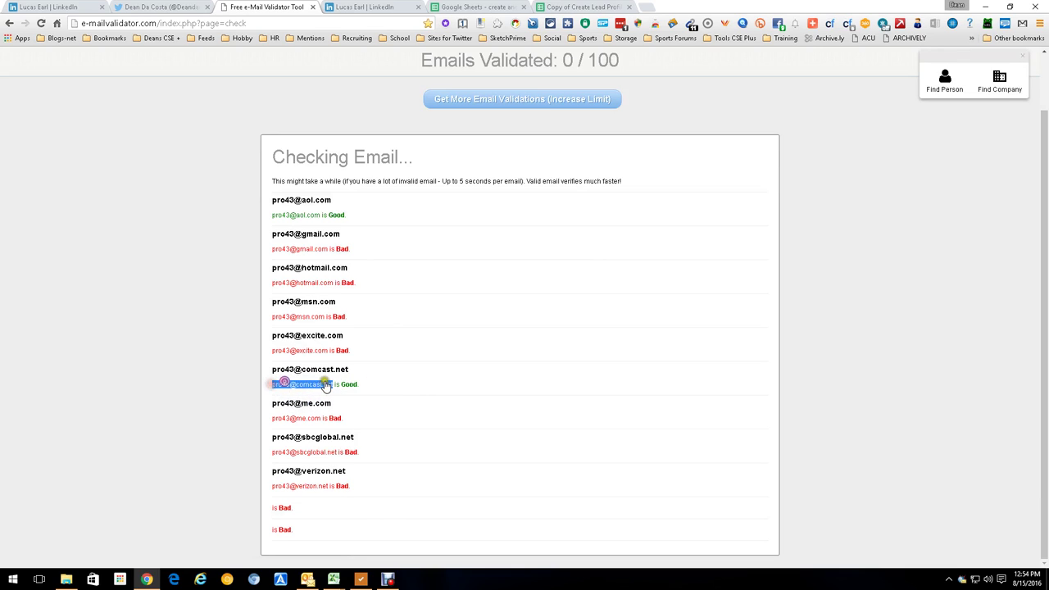
pyautogui.click(291, 380)
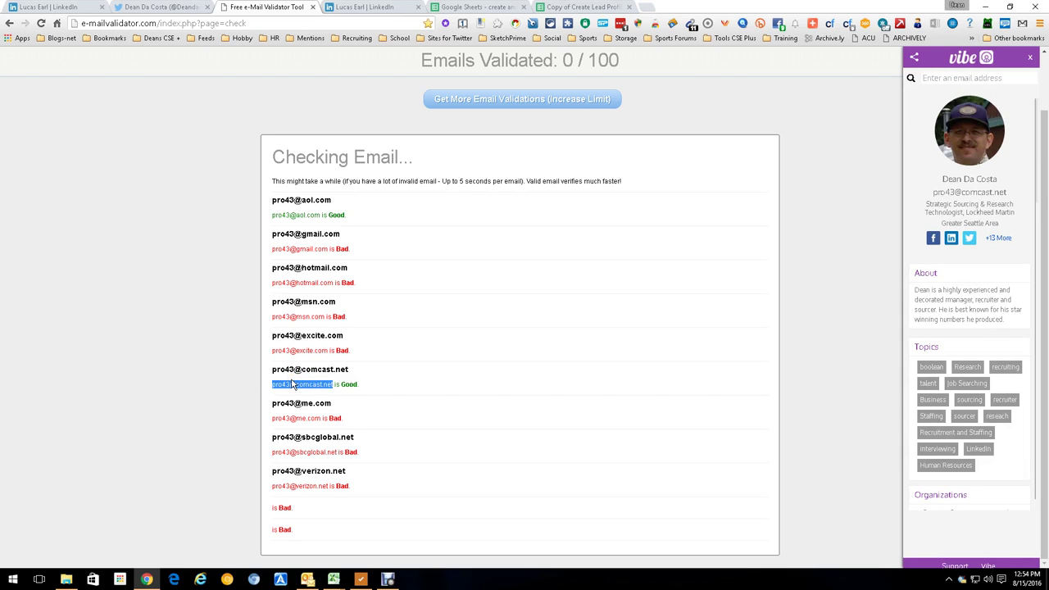
pyautogui.click(320, 220)
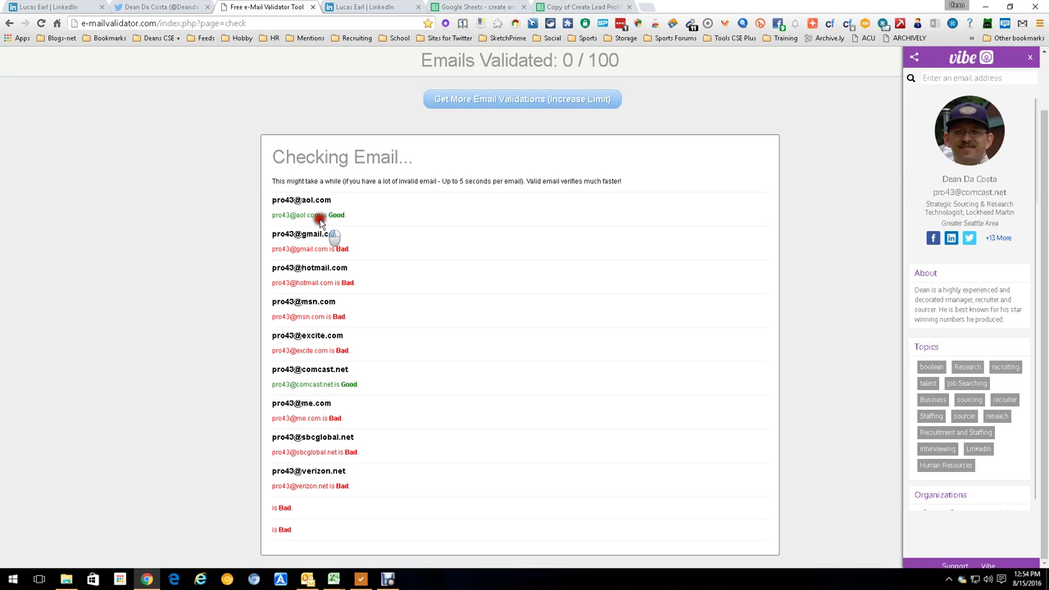
pyautogui.moveTo(320, 221)
pyautogui.mouseDown()
pyautogui.moveTo(274, 218)
pyautogui.moveTo(325, 216)
pyautogui.mouseUp()
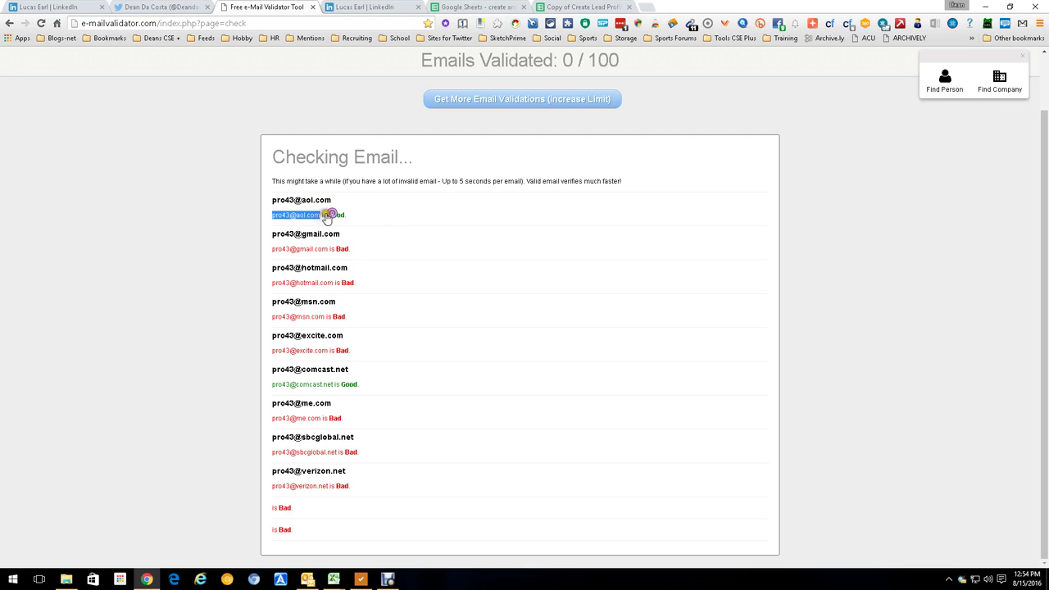
pyautogui.click(331, 215)
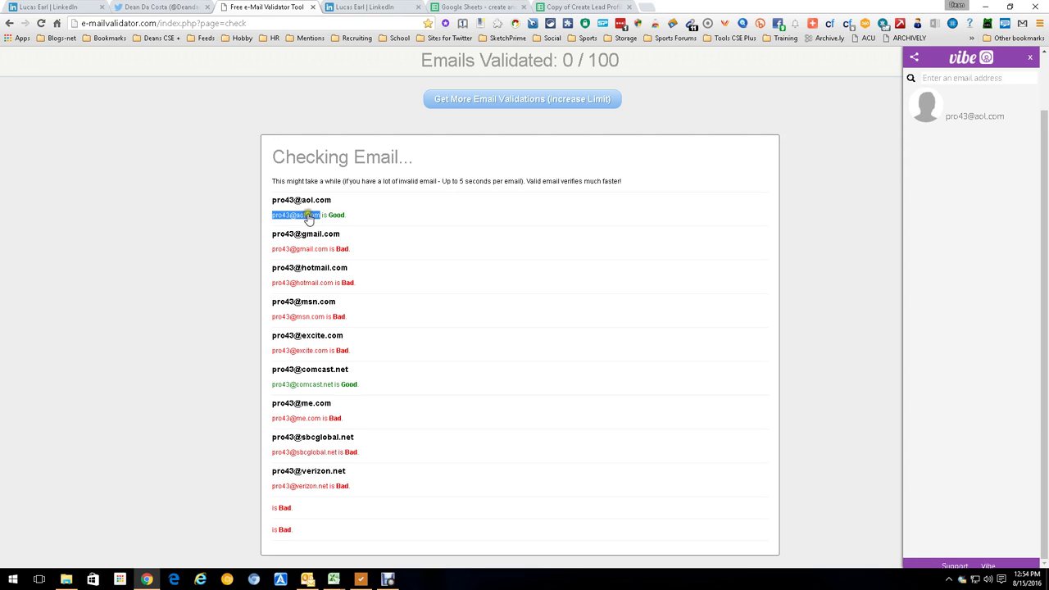
pyautogui.rightClick(326, 214)
pyautogui.click(337, 218)
pyautogui.click(553, 6)
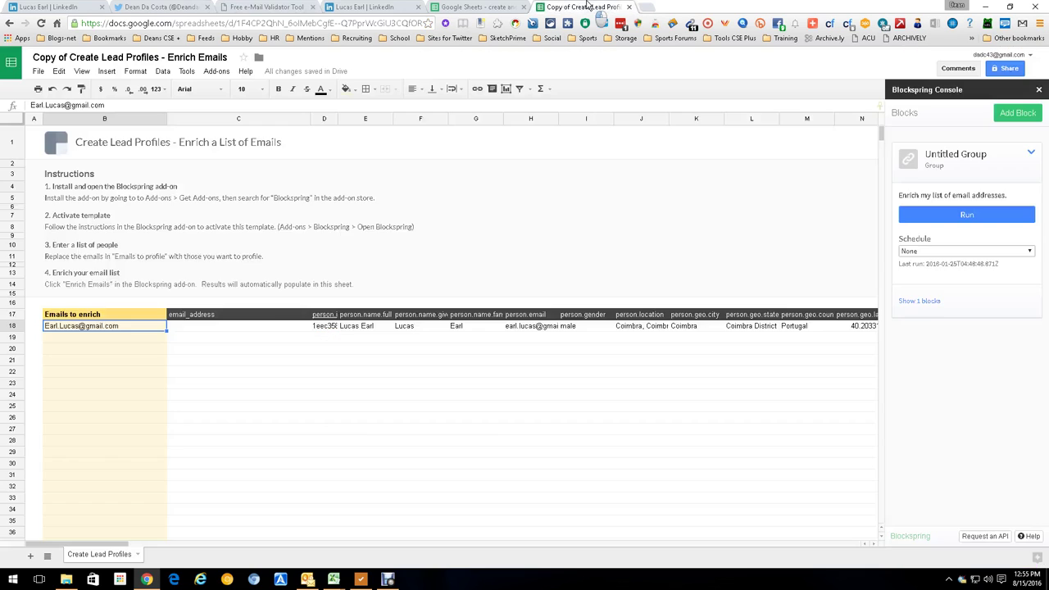
pyautogui.click(91, 359)
pyautogui.click(127, 326)
pyautogui.hotkey('ctrl', 'v')
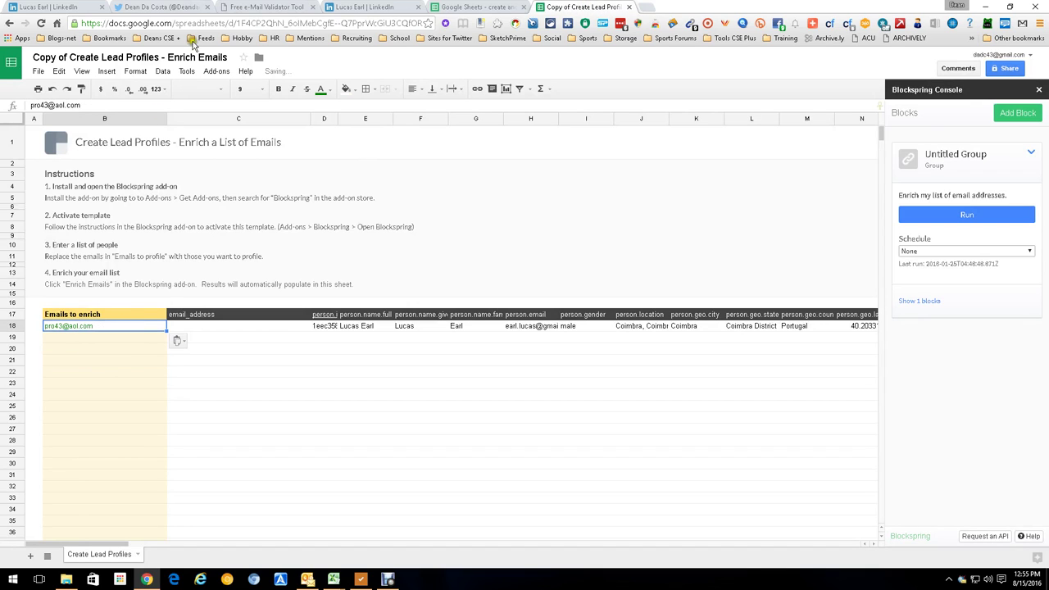
pyautogui.click(283, 6)
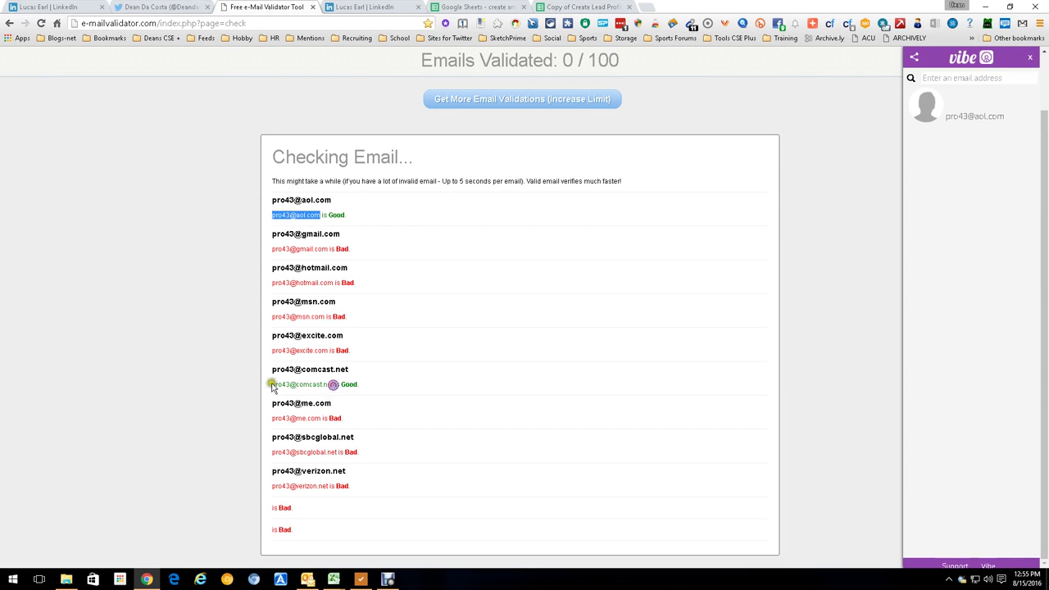
pyautogui.moveTo(266, 385); pyautogui.dragTo(336, 386)
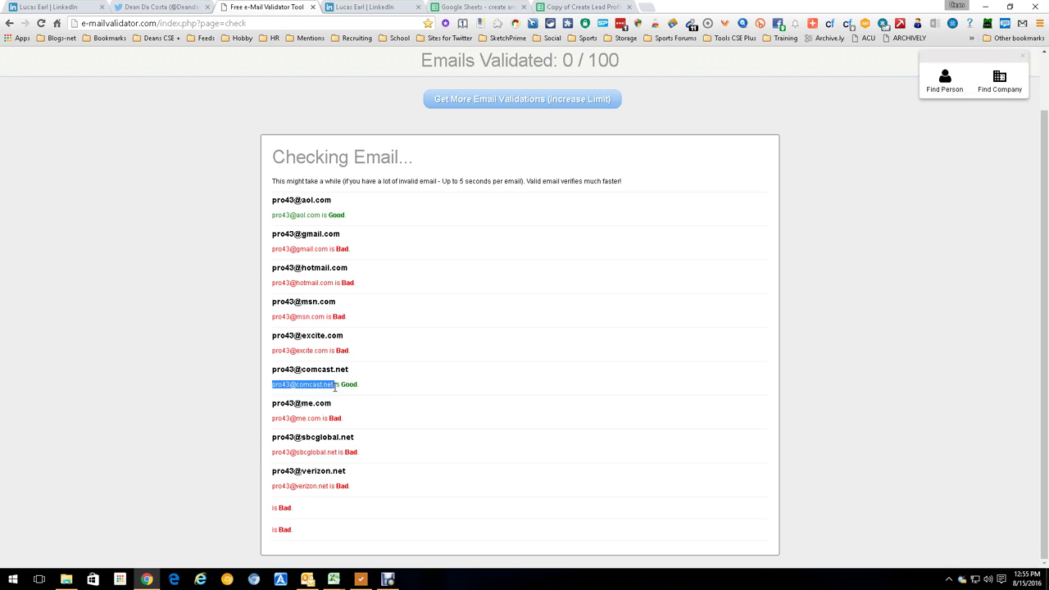
pyautogui.click(559, 5)
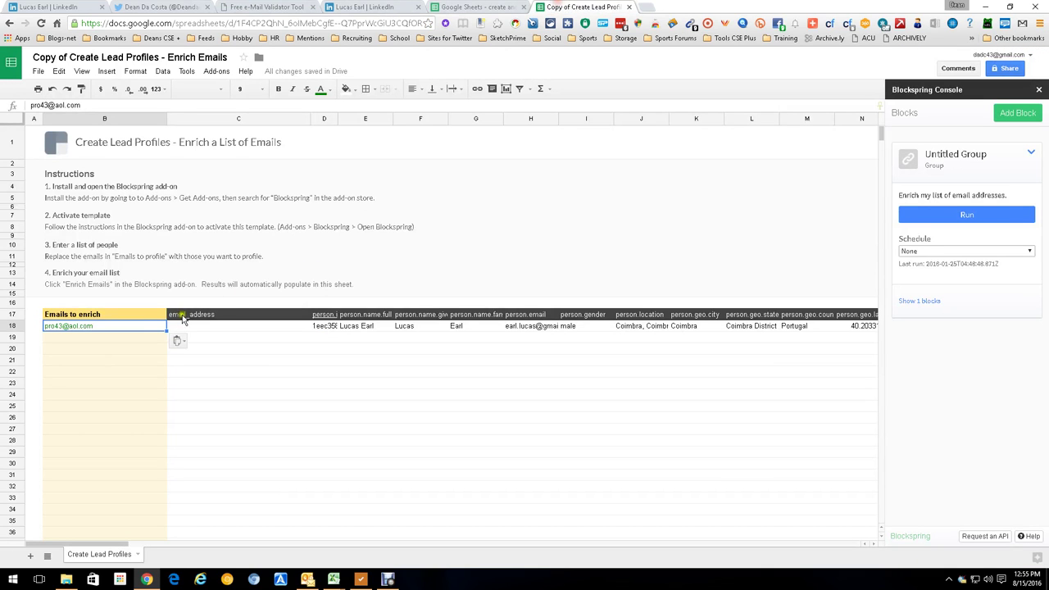
pyautogui.click(121, 341)
pyautogui.hotkey('ctrl', 'v')
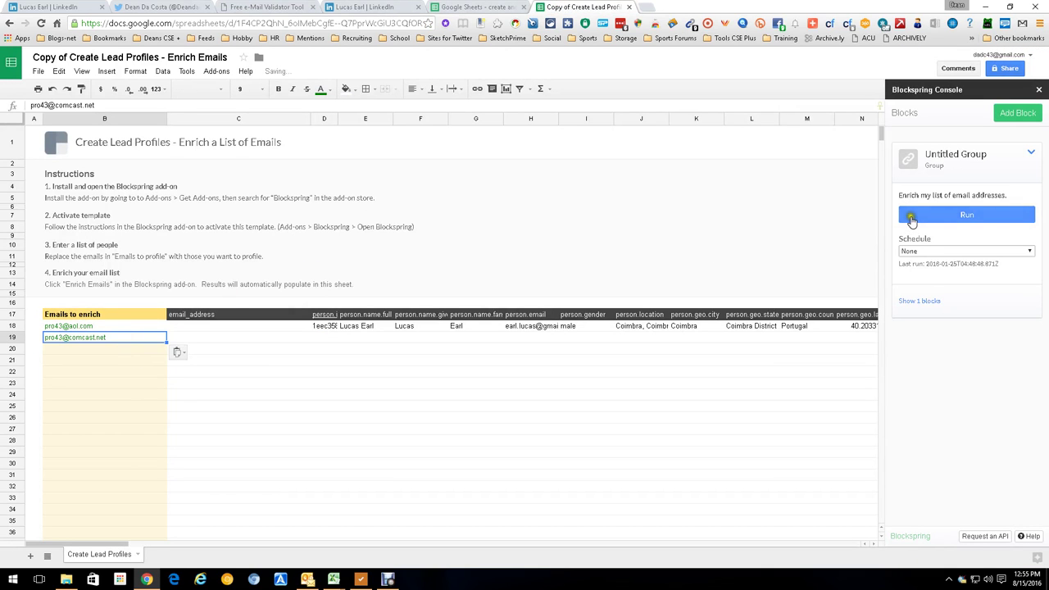
# Run the Blockspring enrichment, producing a profile row for the comcast.net address.
pyautogui.click(949, 214)
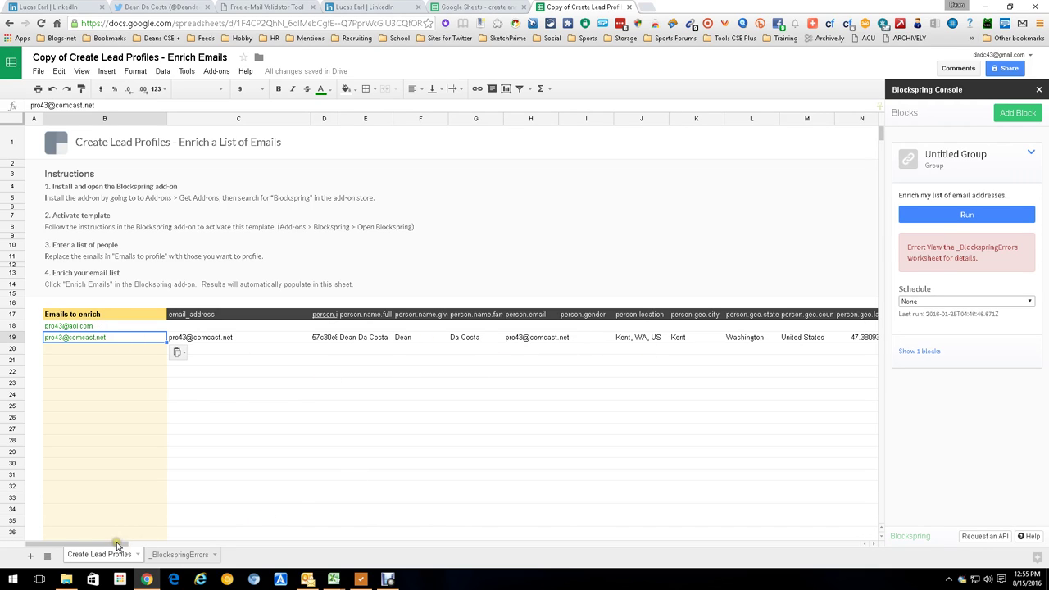
pyautogui.moveTo(117, 544); pyautogui.dragTo(203, 544)
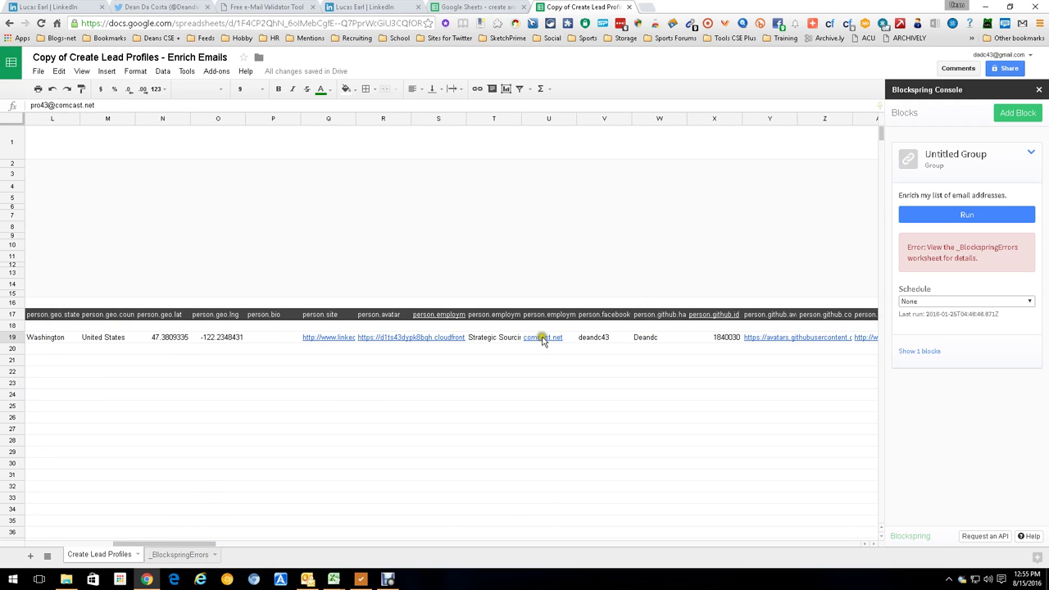
pyautogui.click(204, 545)
pyautogui.moveTo(204, 545); pyautogui.dragTo(88, 546)
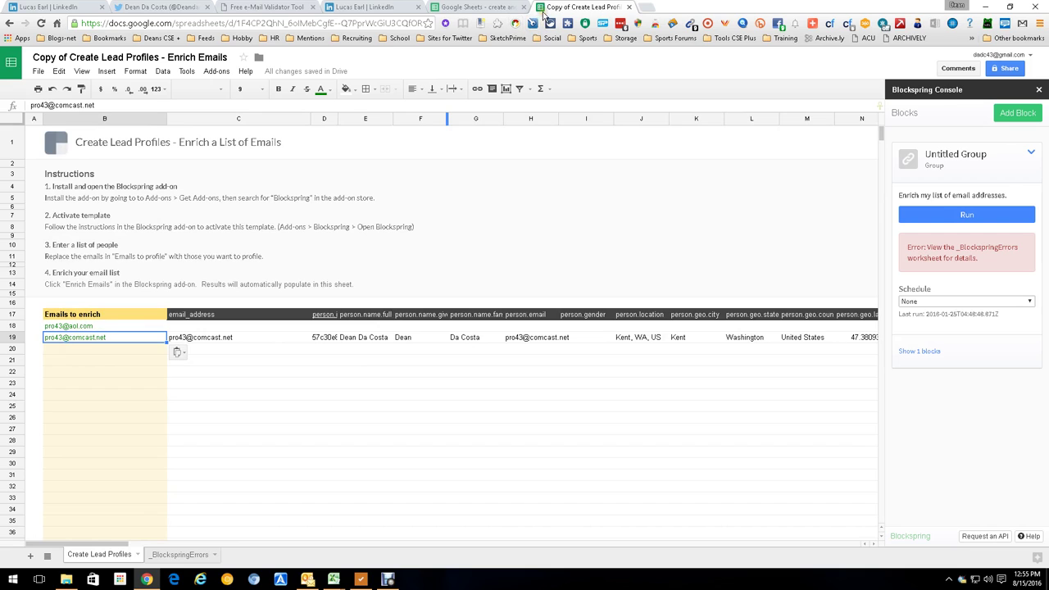
# Copy both addresses in B18:B19.
pyautogui.moveTo(123, 326); pyautogui.dragTo(125, 343)
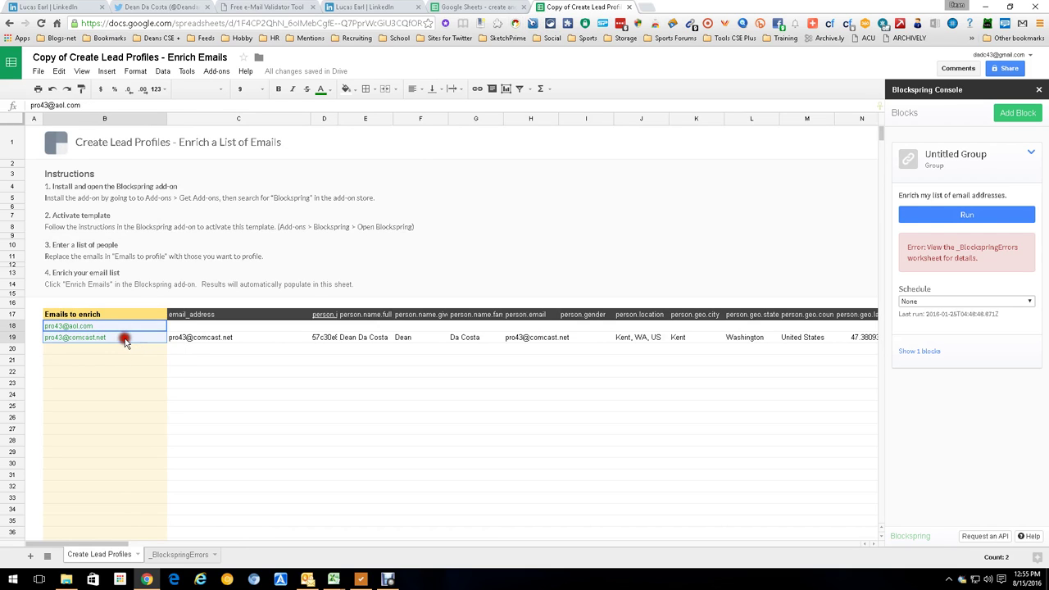
pyautogui.rightClick(124, 341)
pyautogui.click(168, 121)
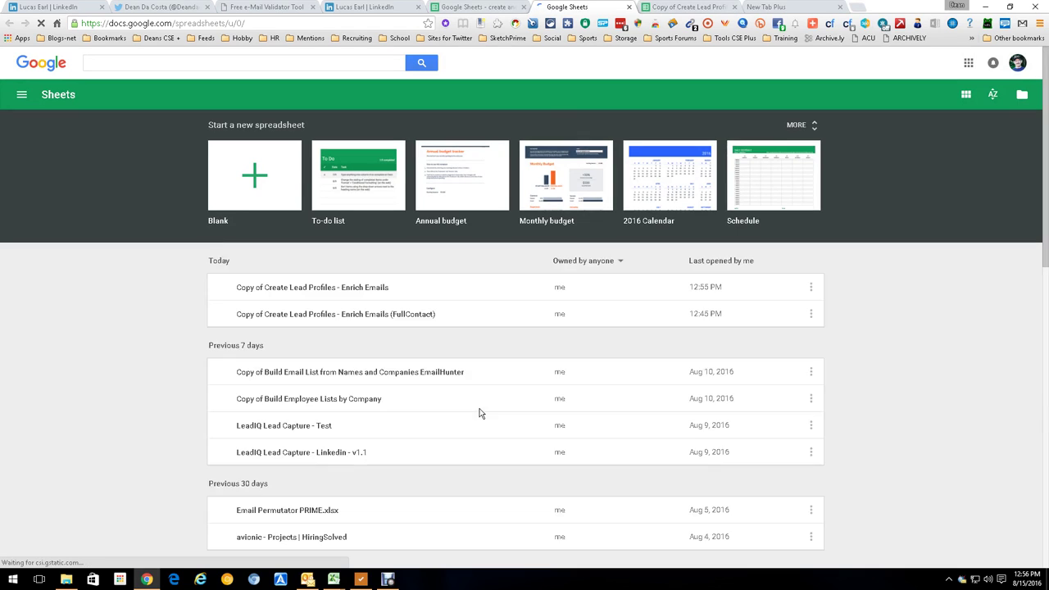
# Open 'Copy of Create Lead Profiles - Enrich Emails (FullContact)' from the Google Sheets home page.
pyautogui.click(378, 316)
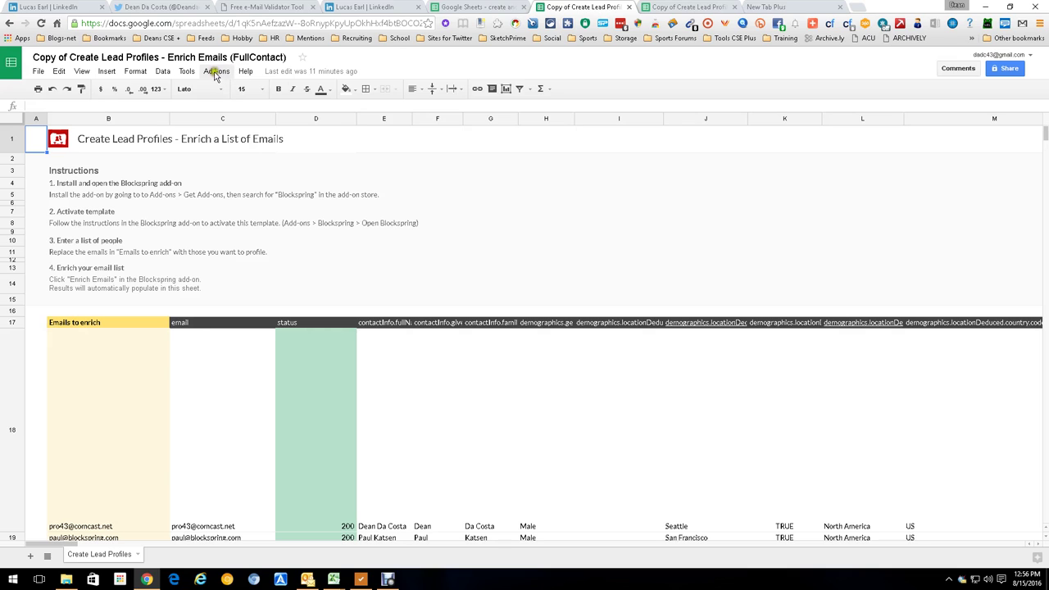
# Open the Blockspring console from the Add-ons menu.
pyautogui.click(215, 74)
pyautogui.moveTo(251, 122)
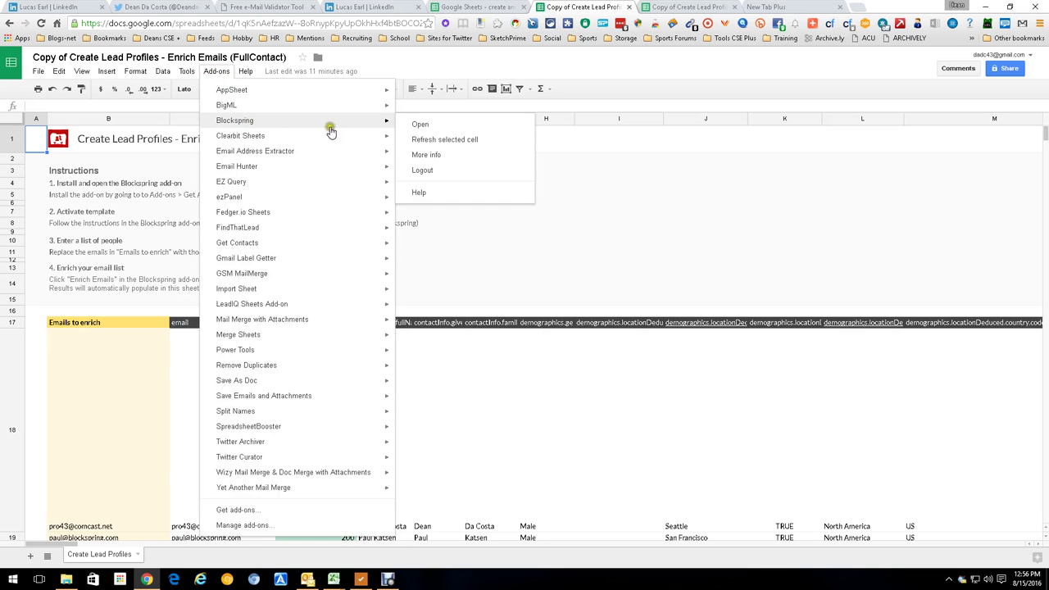
pyautogui.click(445, 126)
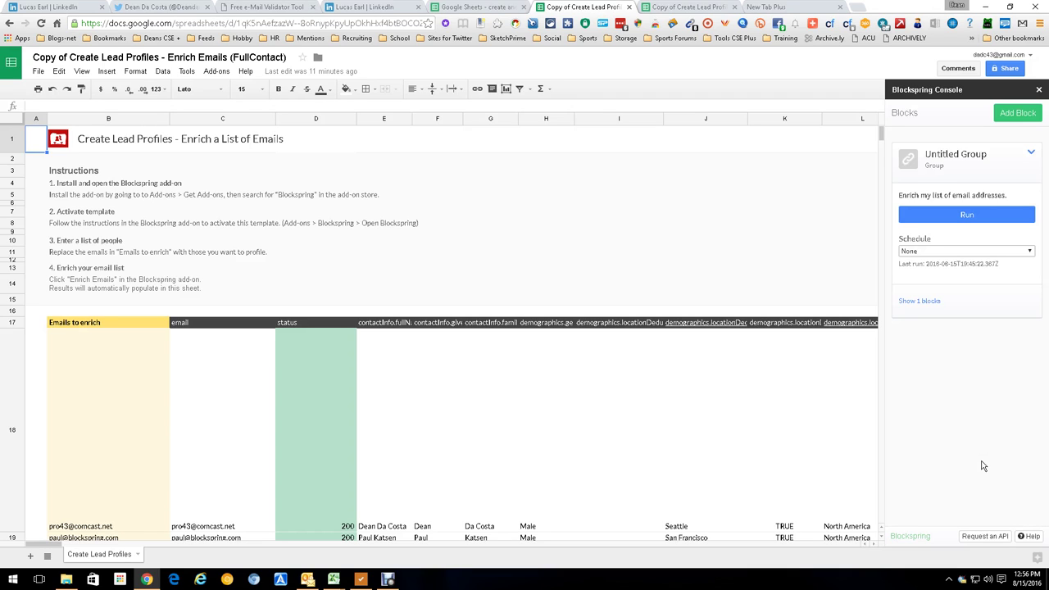
# Paste the two pro43 addresses into B18 and clear the old addresses in B20:B21.
pyautogui.click(105, 447)
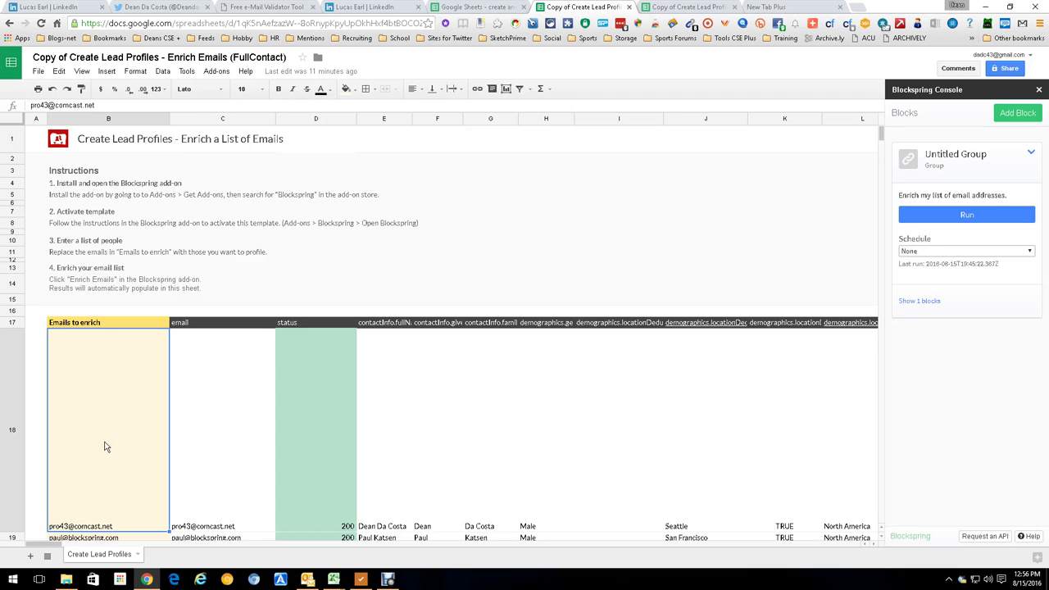
pyautogui.hotkey('ctrl', 'v')
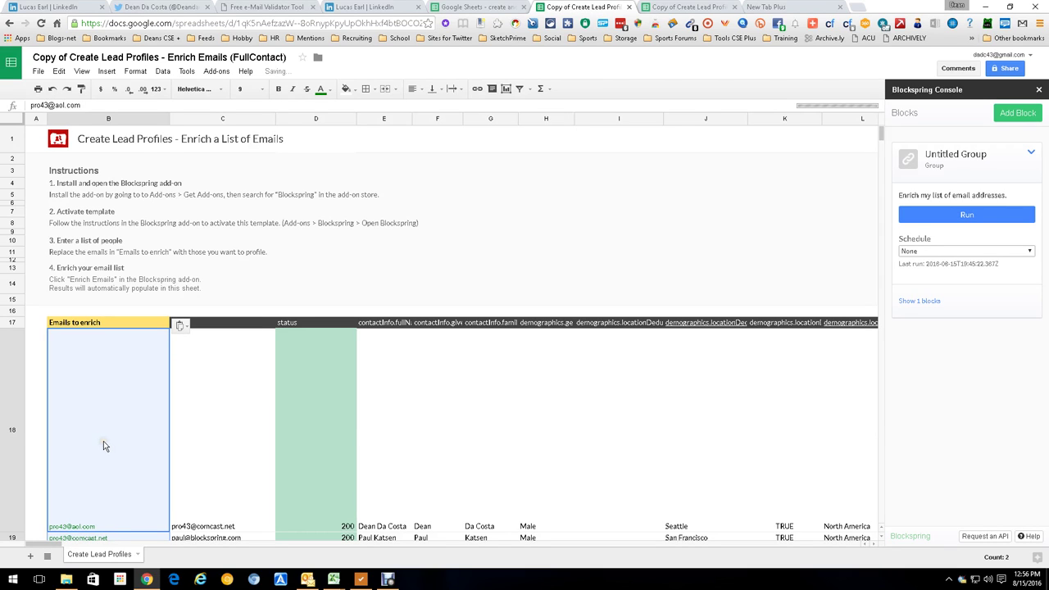
pyautogui.click(882, 528)
pyautogui.click(882, 148)
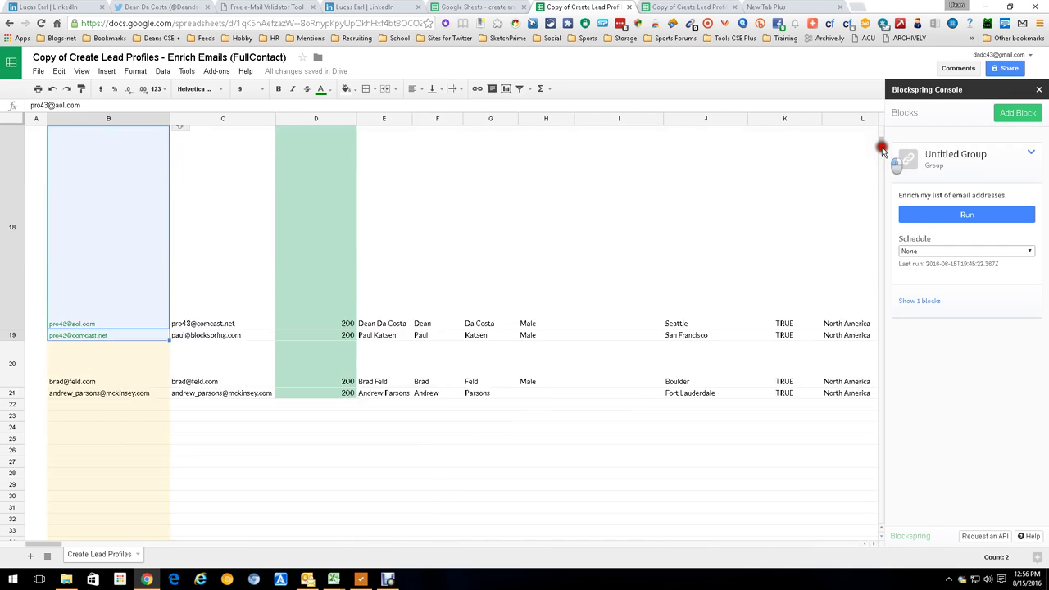
pyautogui.click(882, 148)
pyautogui.click(100, 178)
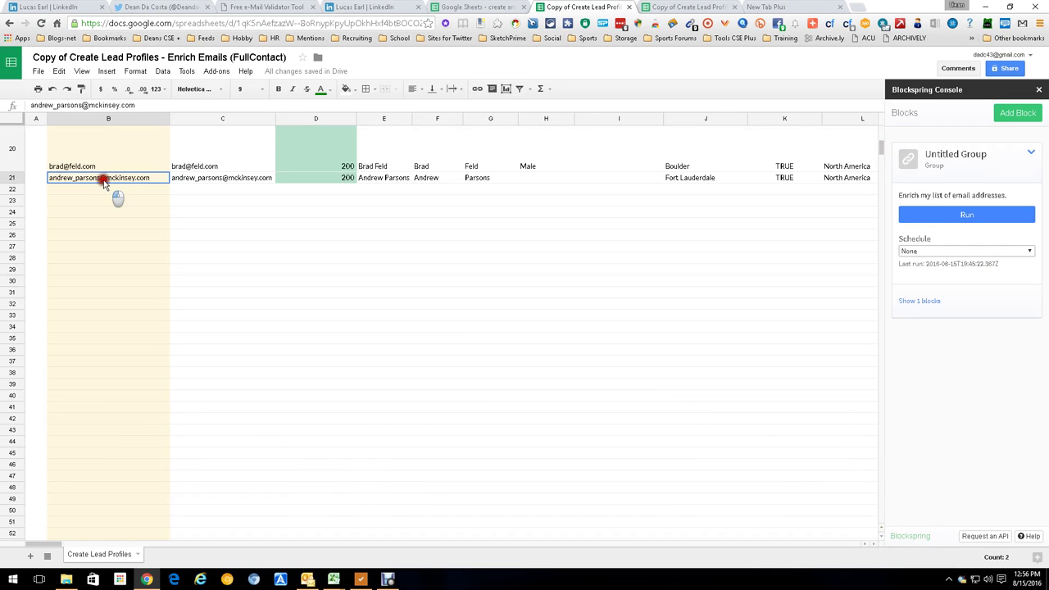
pyautogui.click(113, 163)
pyautogui.press('Delete')
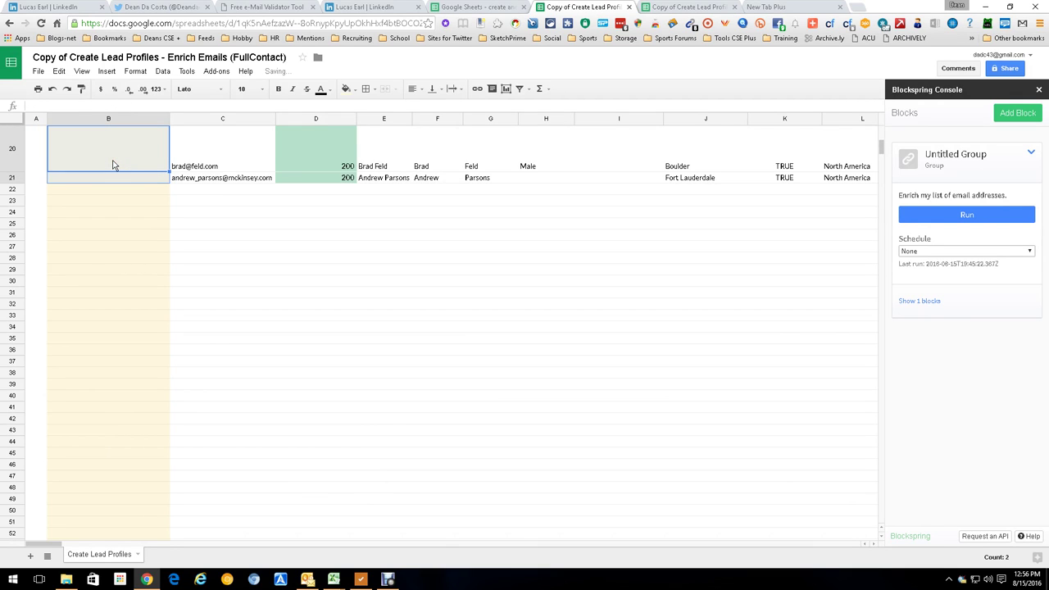
# Run the Blockspring enrichment, yielding a comcast.net profile row and a _BlockspringErrors sheet.
pyautogui.click(881, 118)
pyautogui.click(882, 119)
pyautogui.click(881, 134)
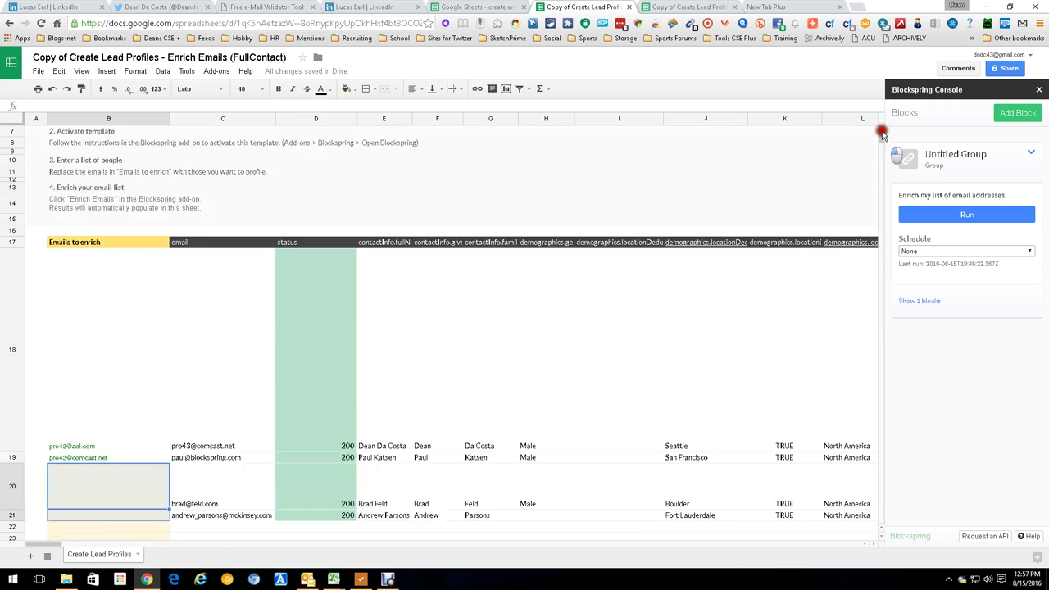
pyautogui.moveTo(882, 133); pyautogui.dragTo(882, 137)
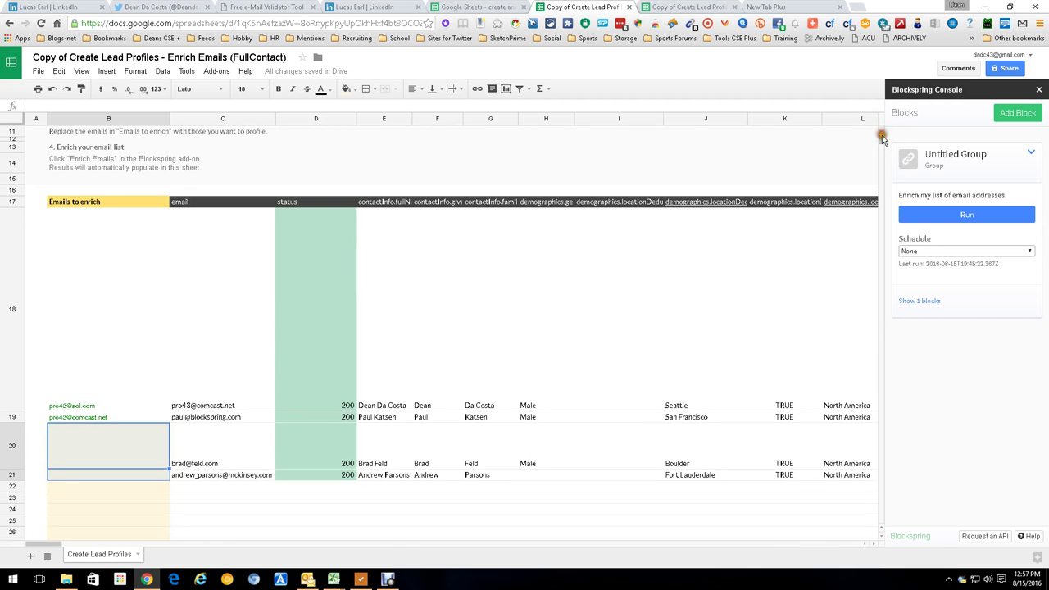
pyautogui.click(971, 218)
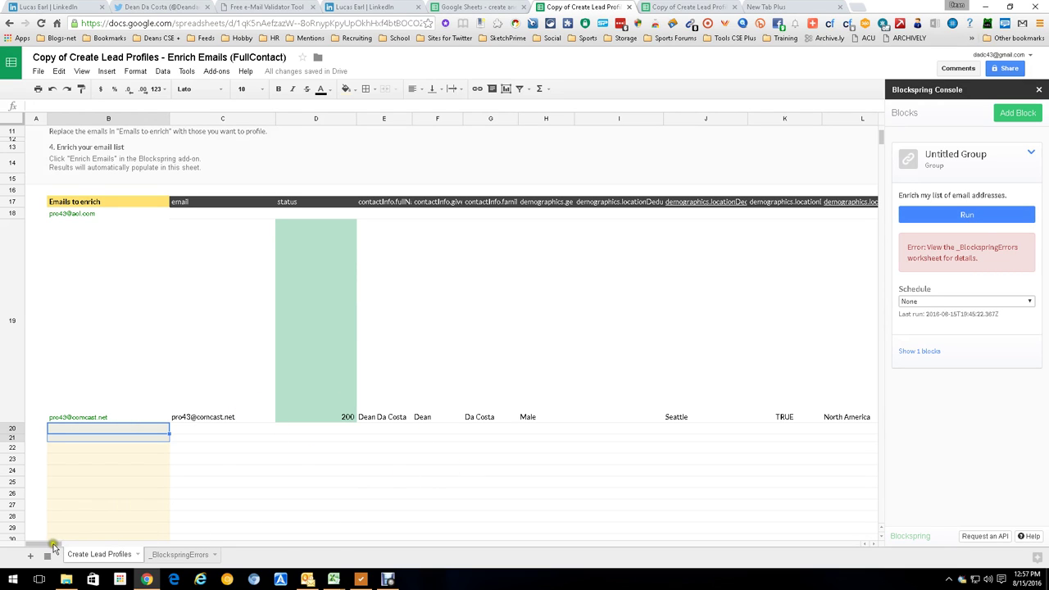
pyautogui.moveTo(47, 544); pyautogui.dragTo(271, 533)
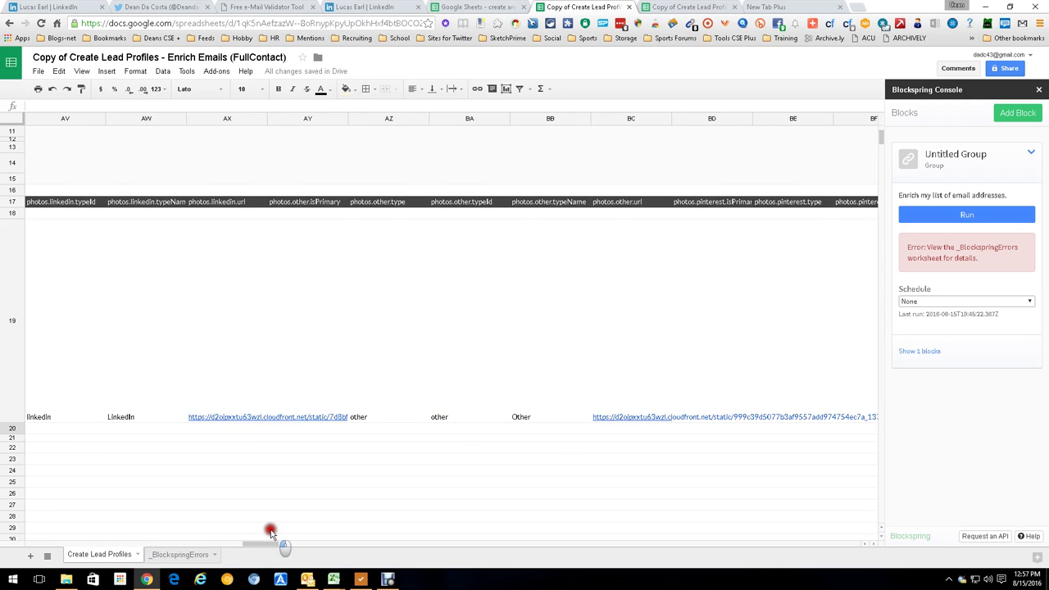
pyautogui.moveTo(271, 533); pyautogui.dragTo(256, 532)
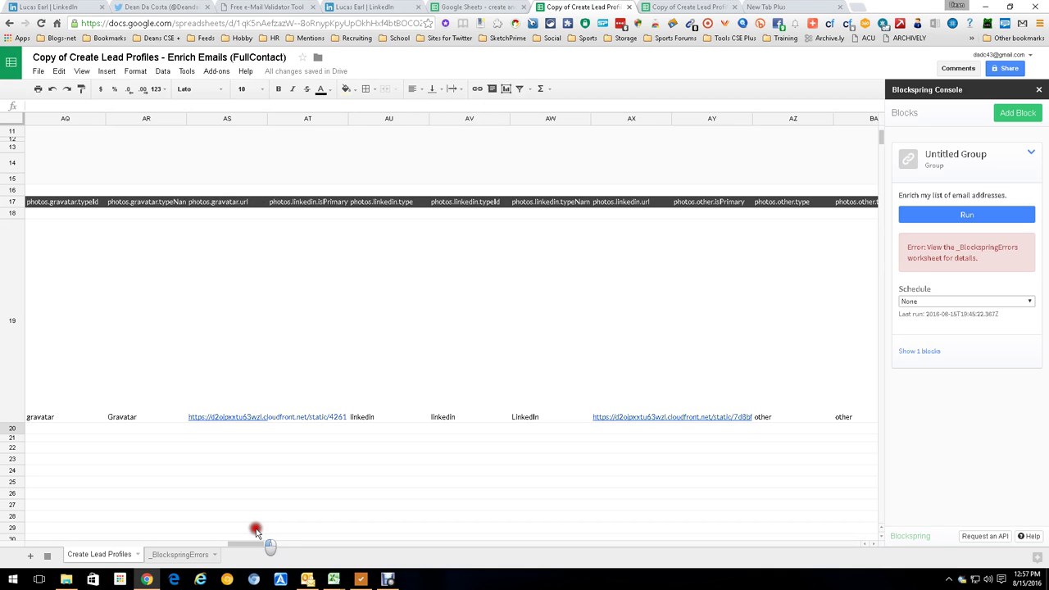
pyautogui.moveTo(257, 531); pyautogui.dragTo(28, 534)
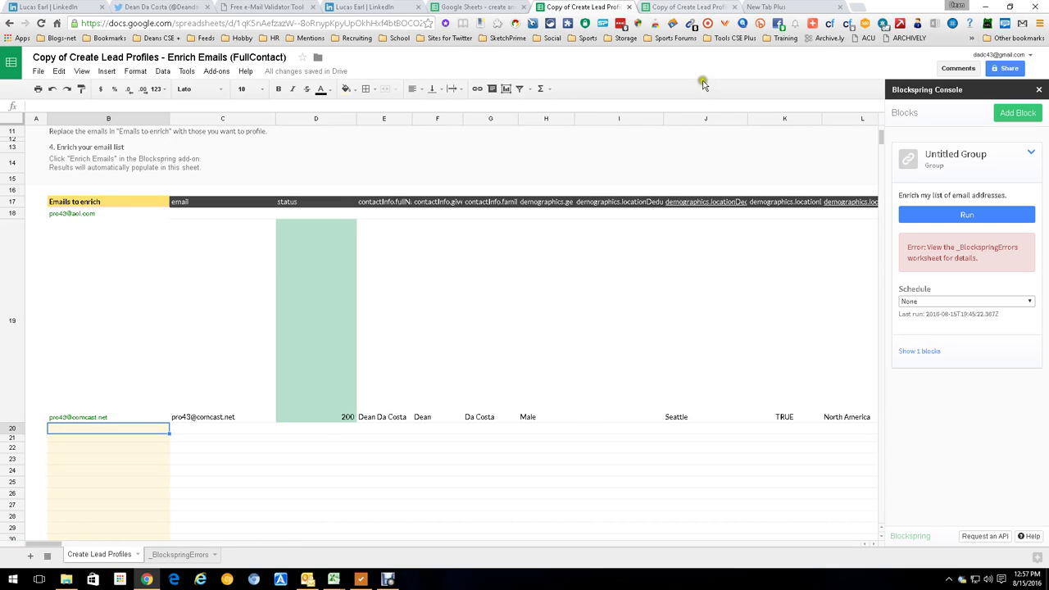
# Check the LinkedIn profile and Email Permutator PRIME workbook, then return to the validator results.
pyautogui.click(755, 6)
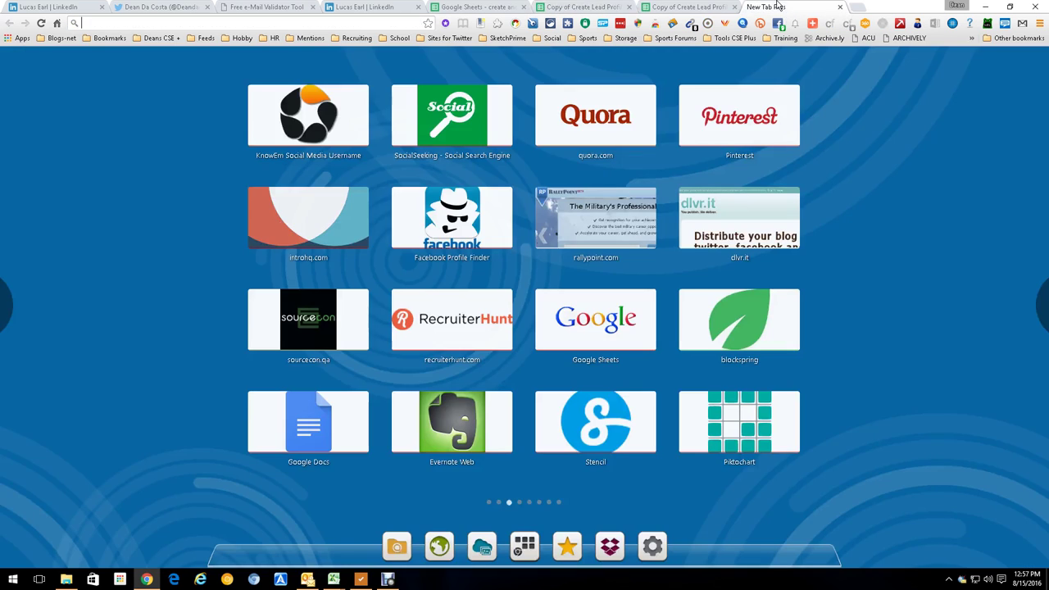
pyautogui.click(48, 5)
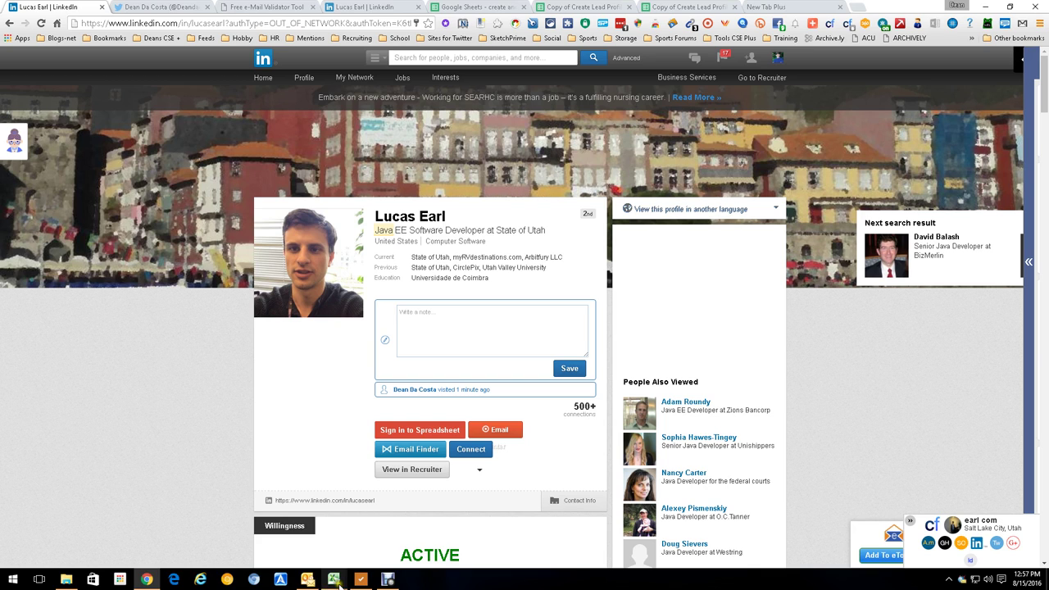
pyautogui.moveTo(404, 564)
pyautogui.click(465, 548)
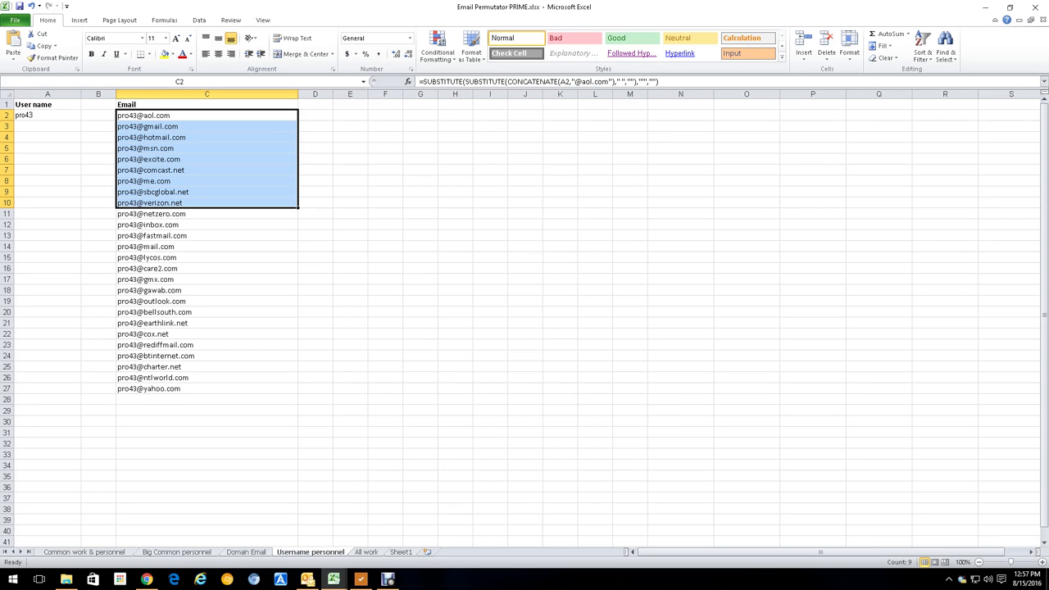
pyautogui.click(984, 6)
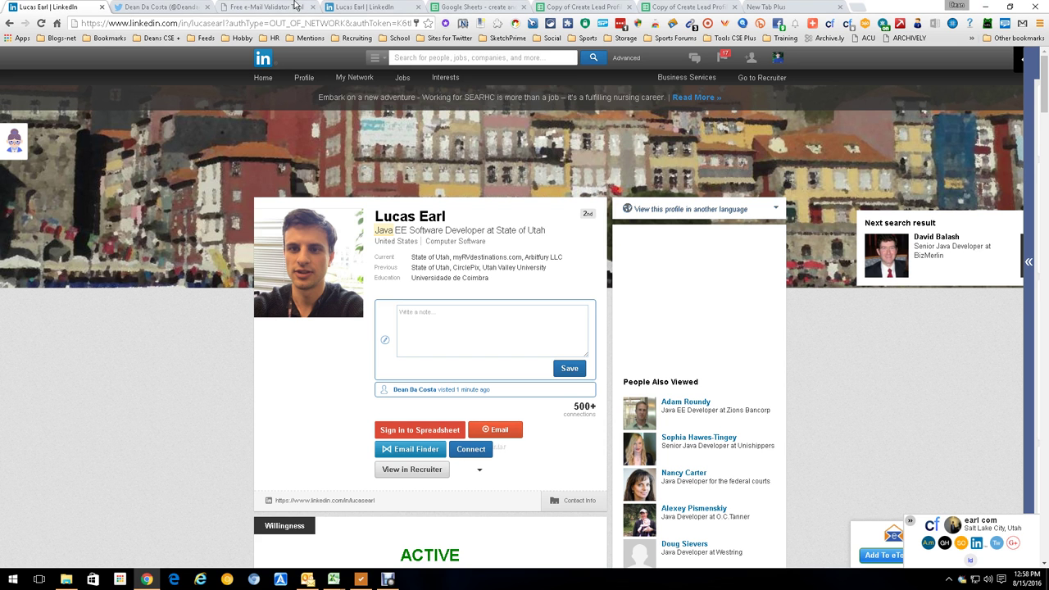
pyautogui.click(268, 6)
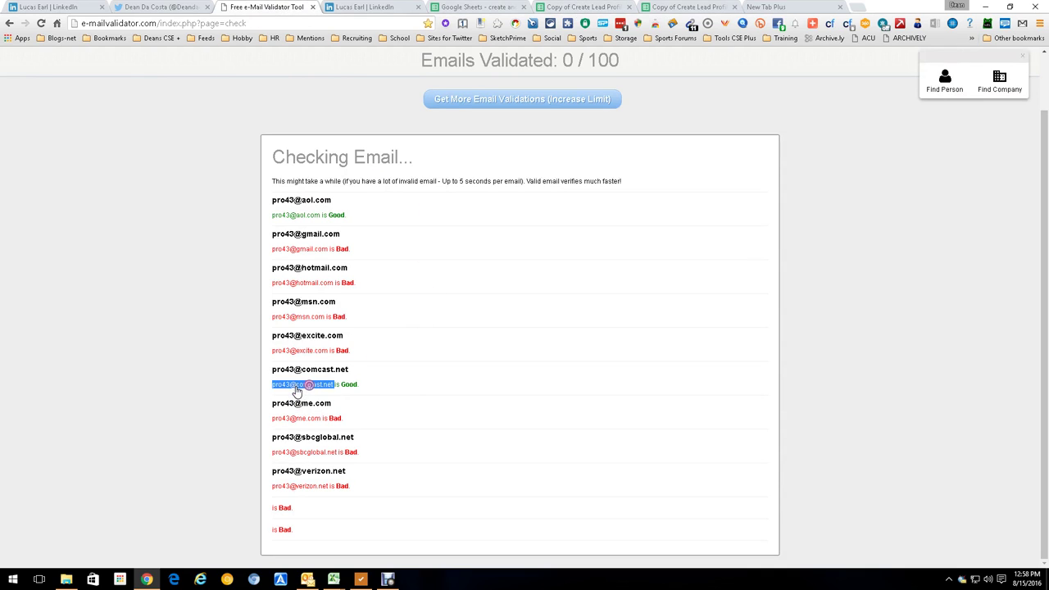
# Compare the Enrich Emails and FullContact spreadsheets, ending on Enrich Emails with the enriched comcast.net row.
pyautogui.click(703, 6)
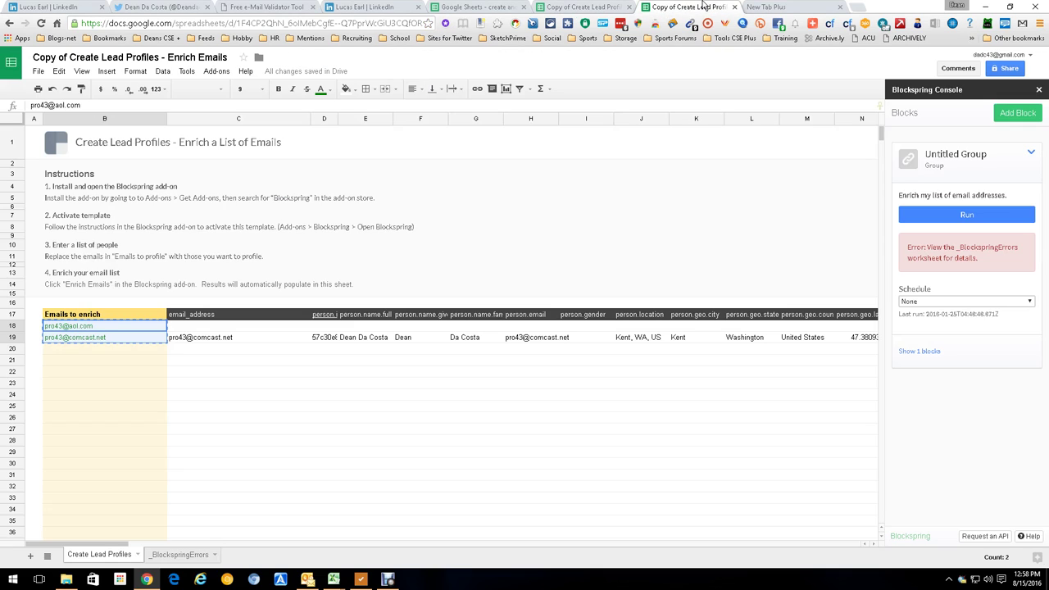
pyautogui.click(597, 7)
pyautogui.click(689, 7)
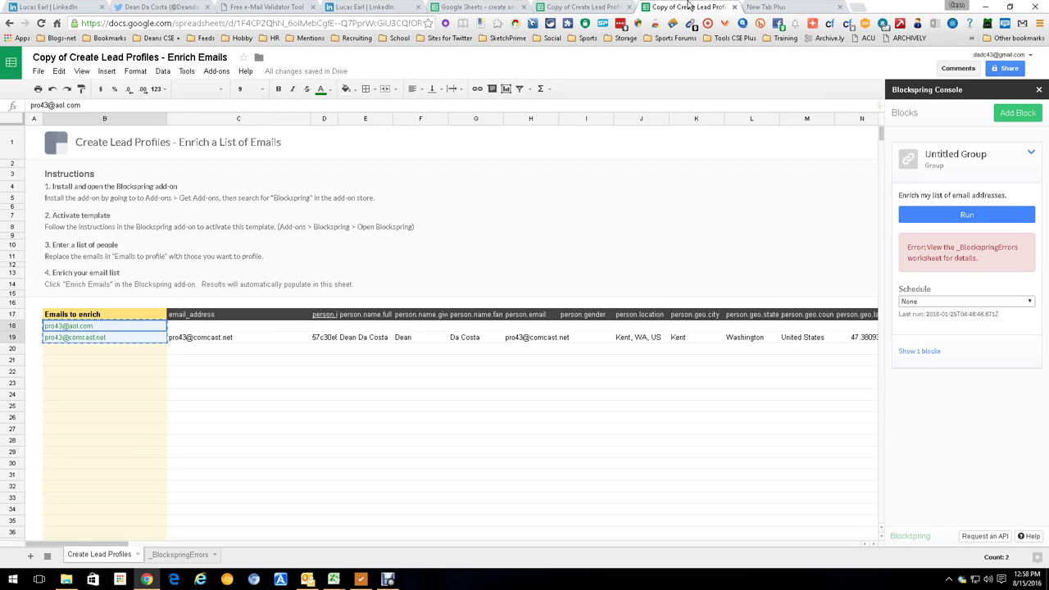